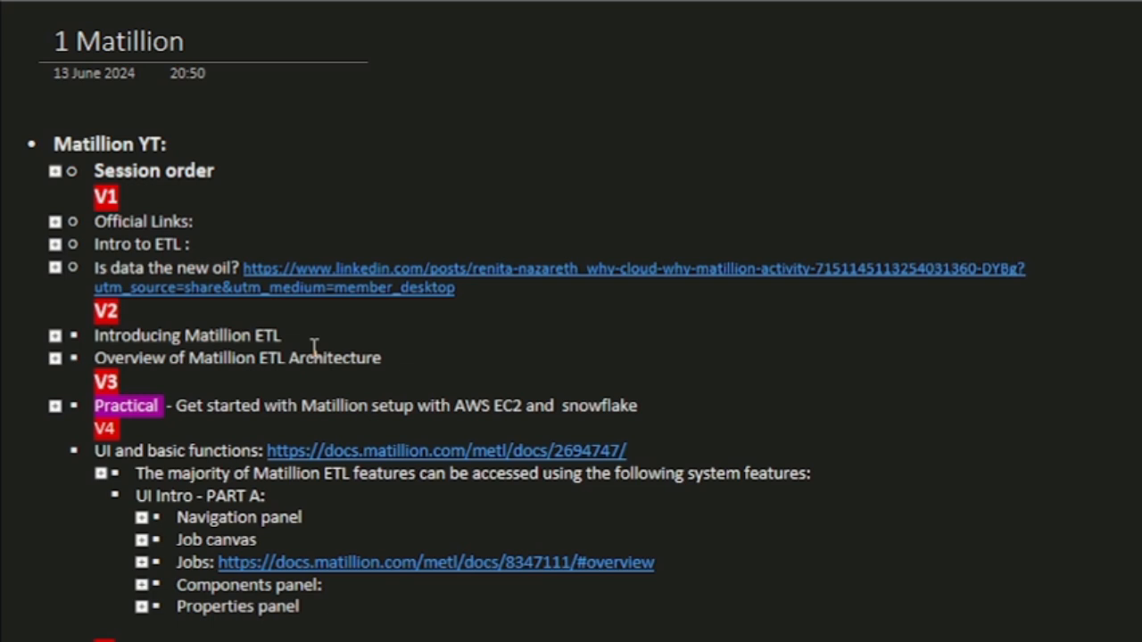
Examine the annotated Matillion ETL interface diagram and the UI Intro - PART A outline in the notes
scroll(881, 431, down, 5)
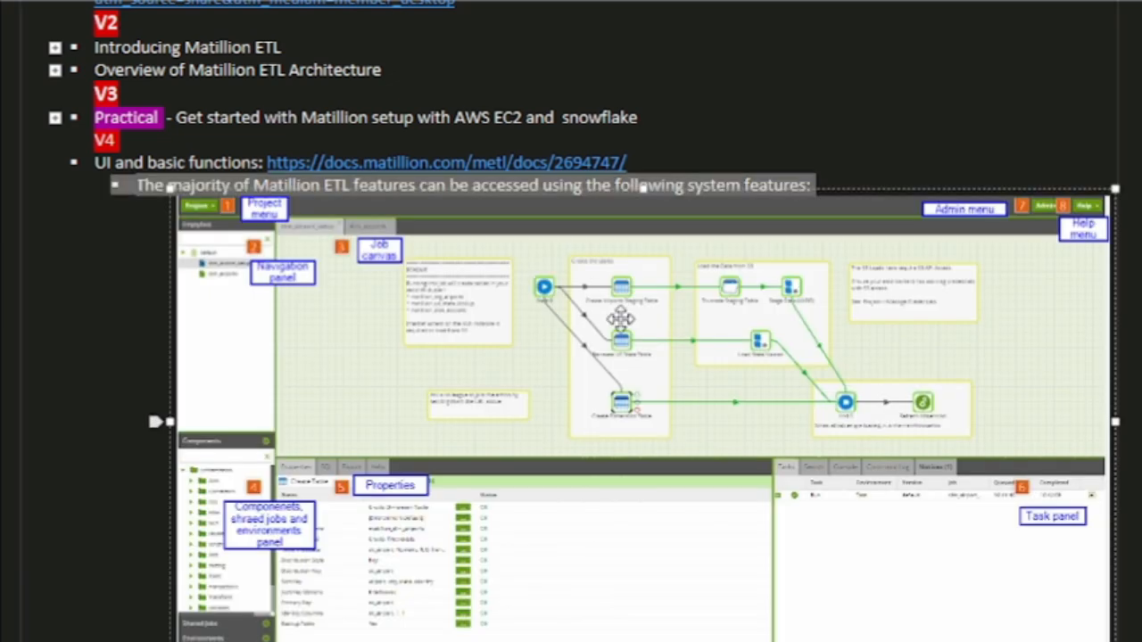
scroll(643, 321, down, 4)
scroll(642, 321, up, 1)
scroll(642, 321, up, 4)
scroll(584, 321, down, 1)
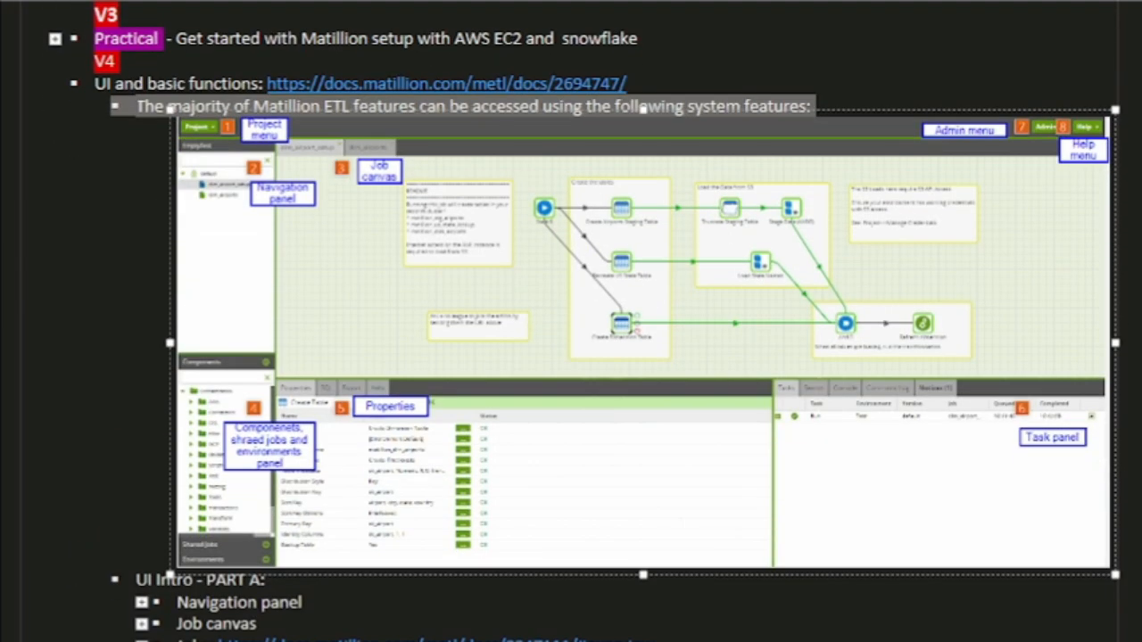
click(860, 98)
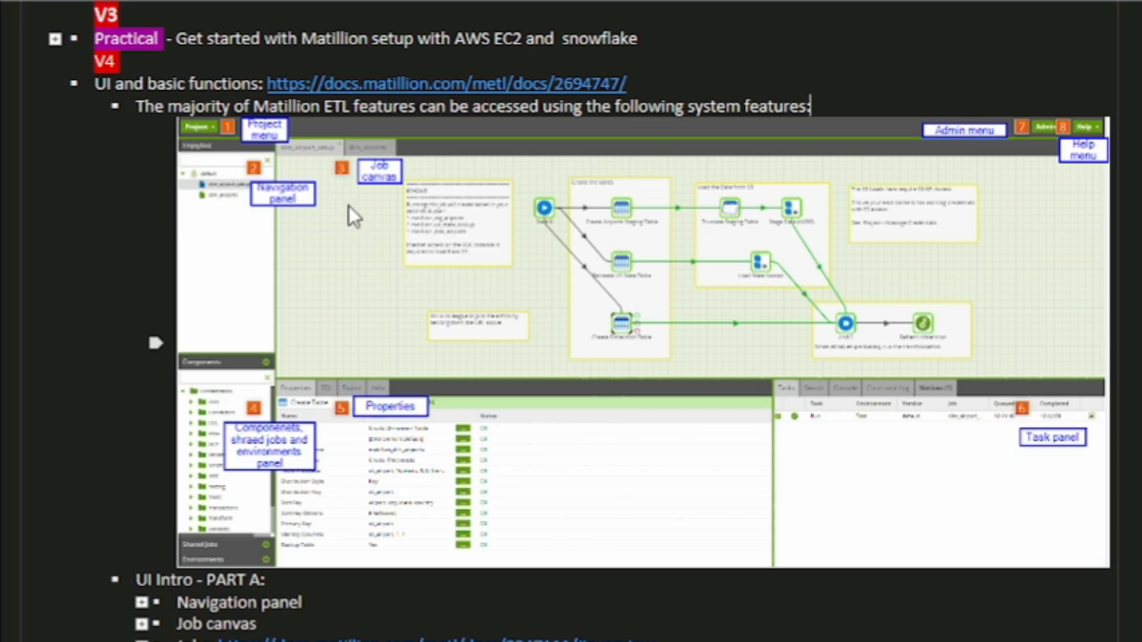
scroll(349, 211, down, 5)
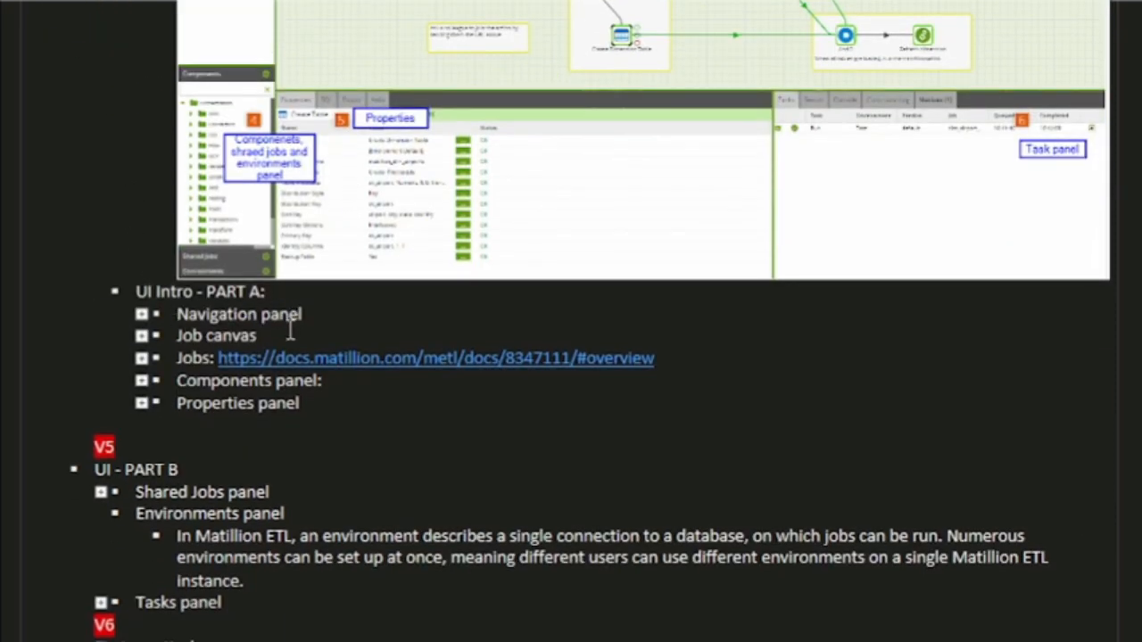
scroll(658, 250, up, 5)
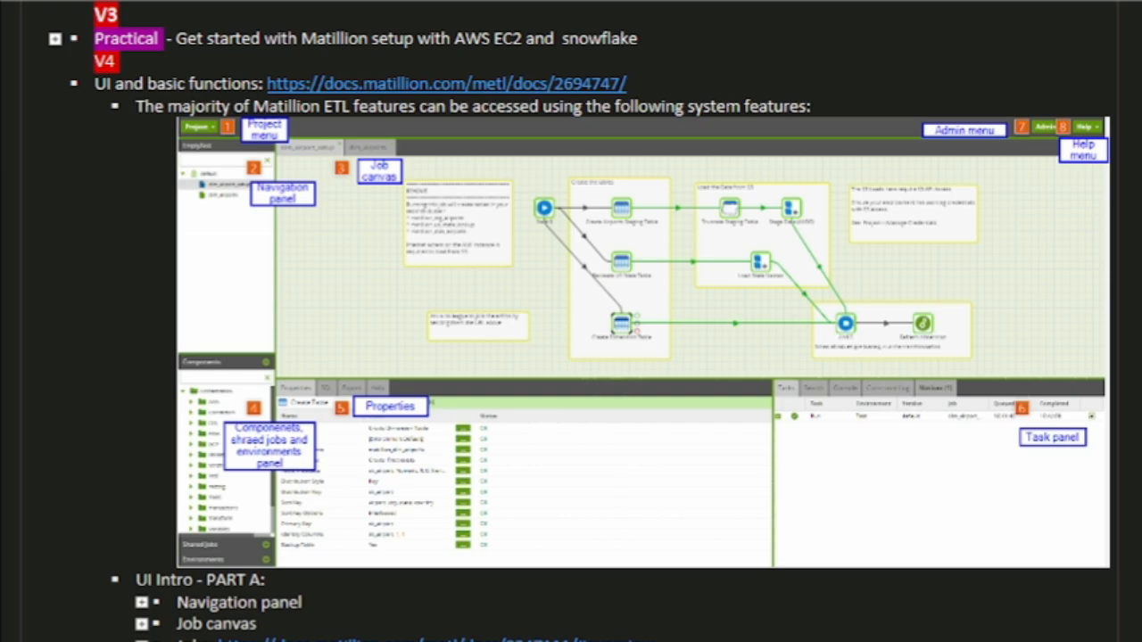
Switch to the AWS EC2 console in the browser and start the Matillion-ETL instance
click(487, 641)
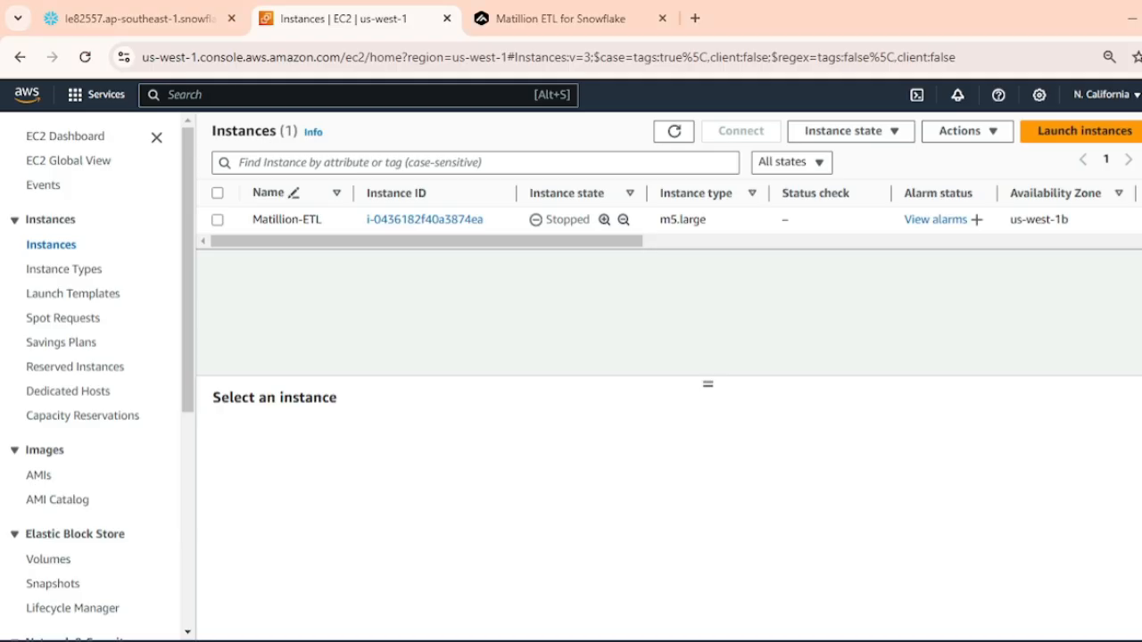
click(217, 220)
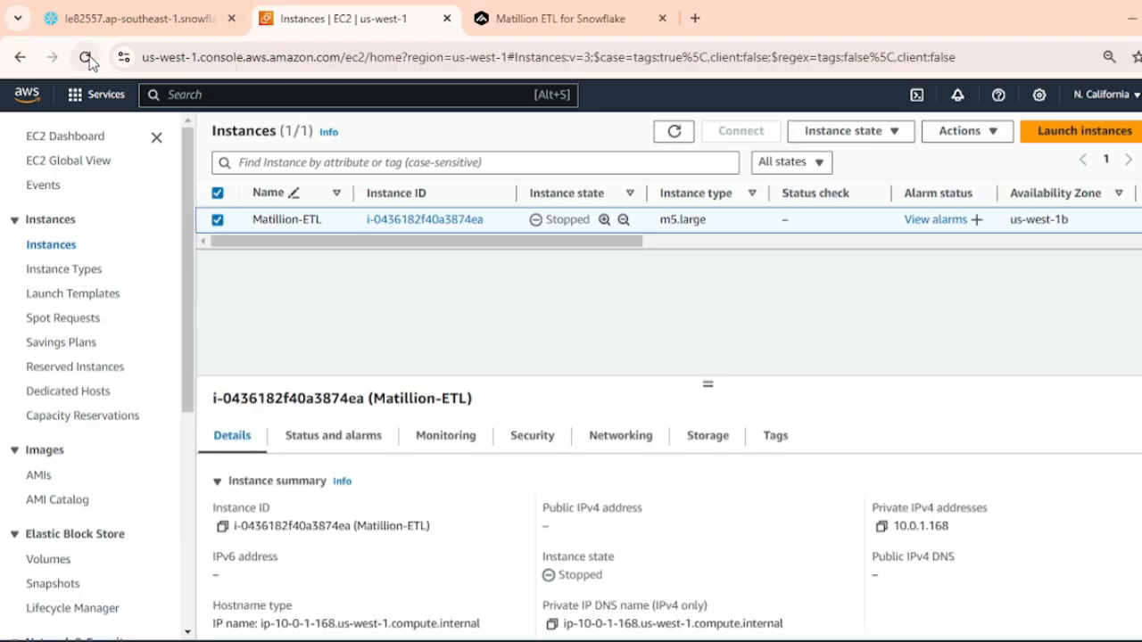
click(837, 133)
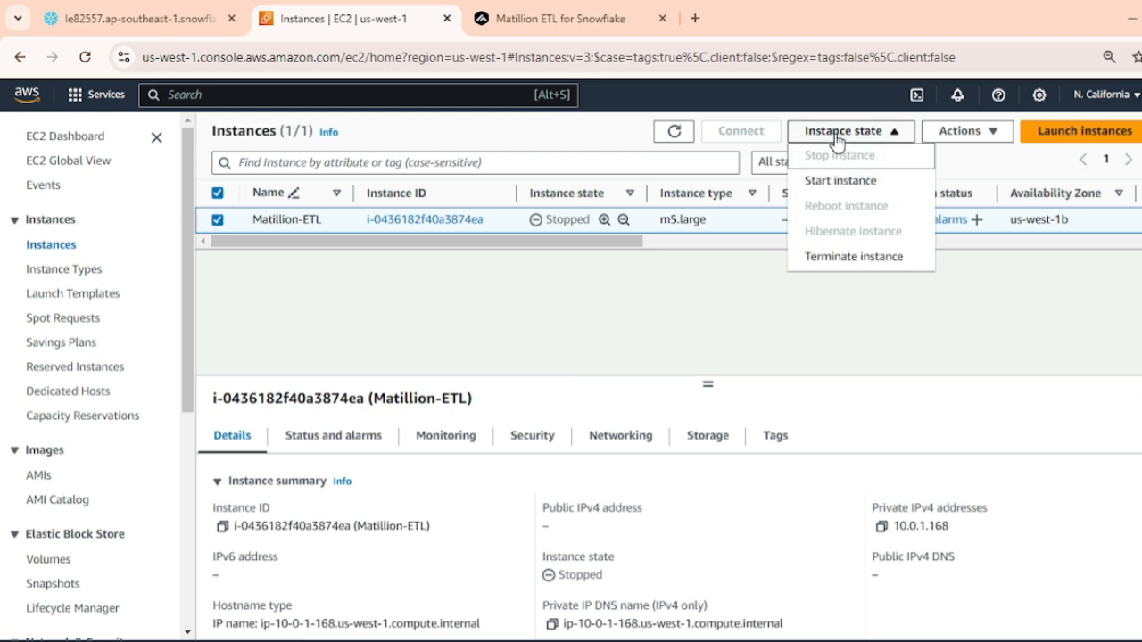
click(837, 182)
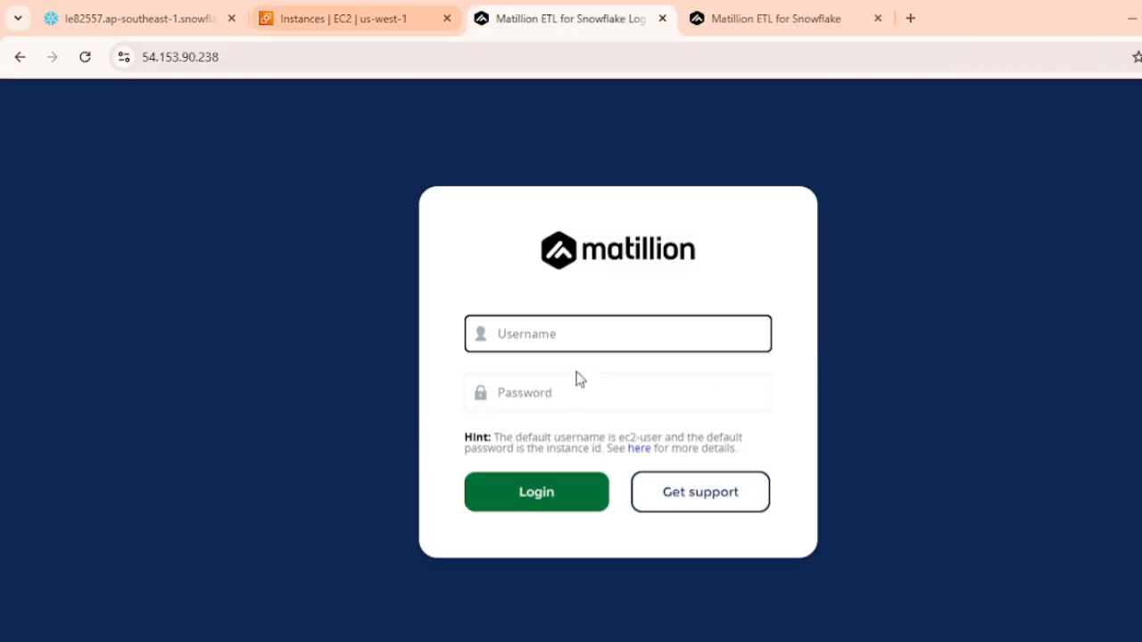
Log in to Matillion ETL as ec2-user, using the instance ID copied from the EC2 console as the password
click(633, 338)
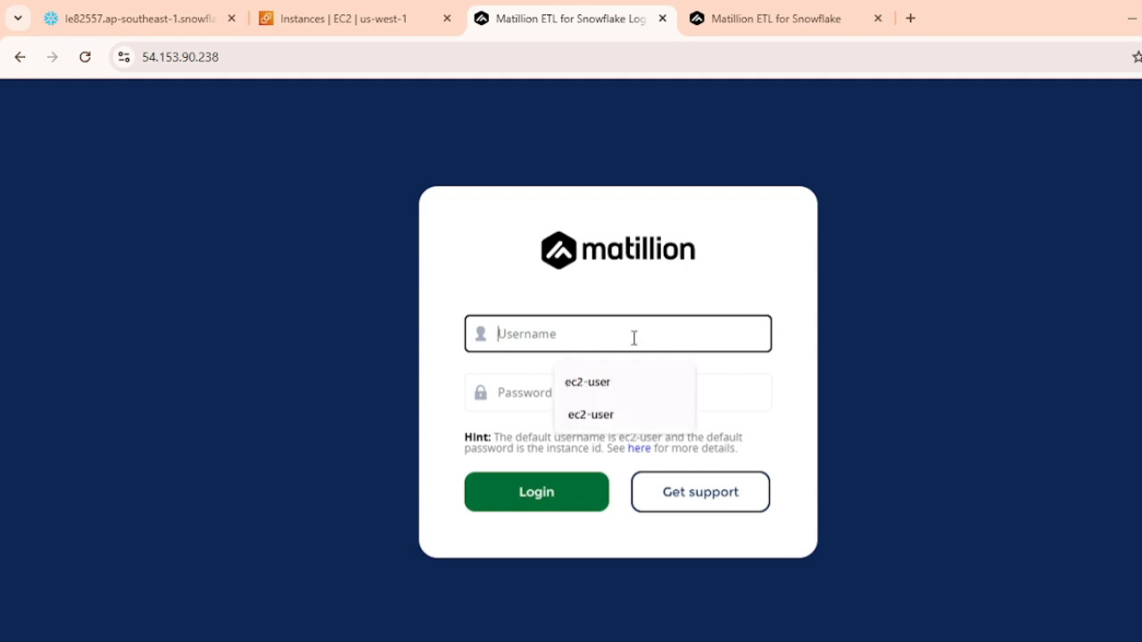
click(626, 389)
click(349, 16)
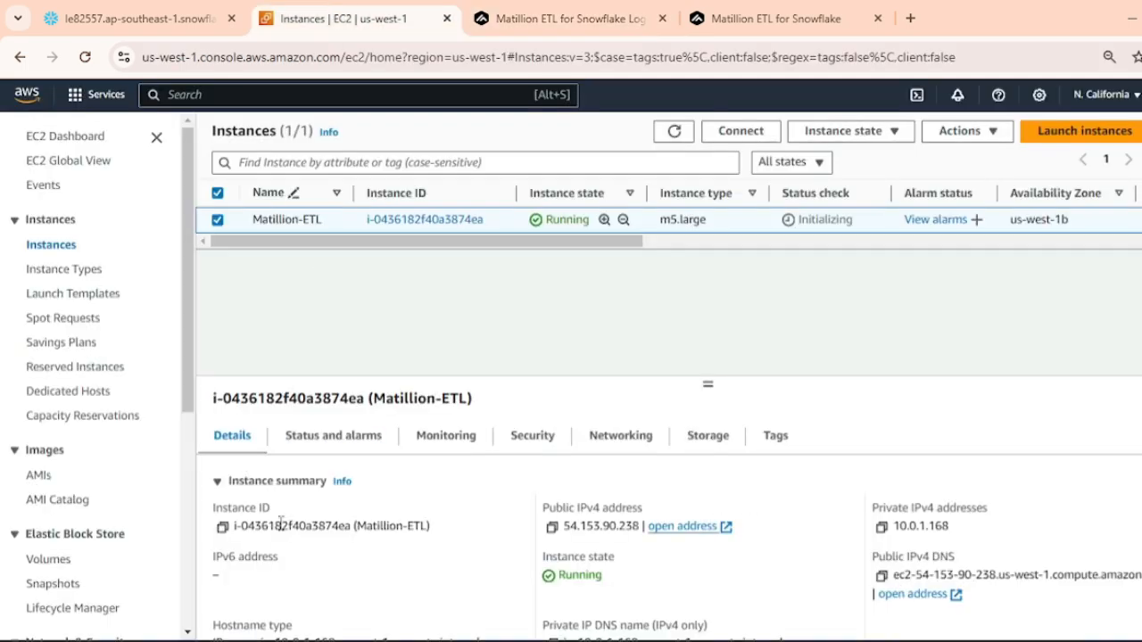
click(222, 530)
click(520, 16)
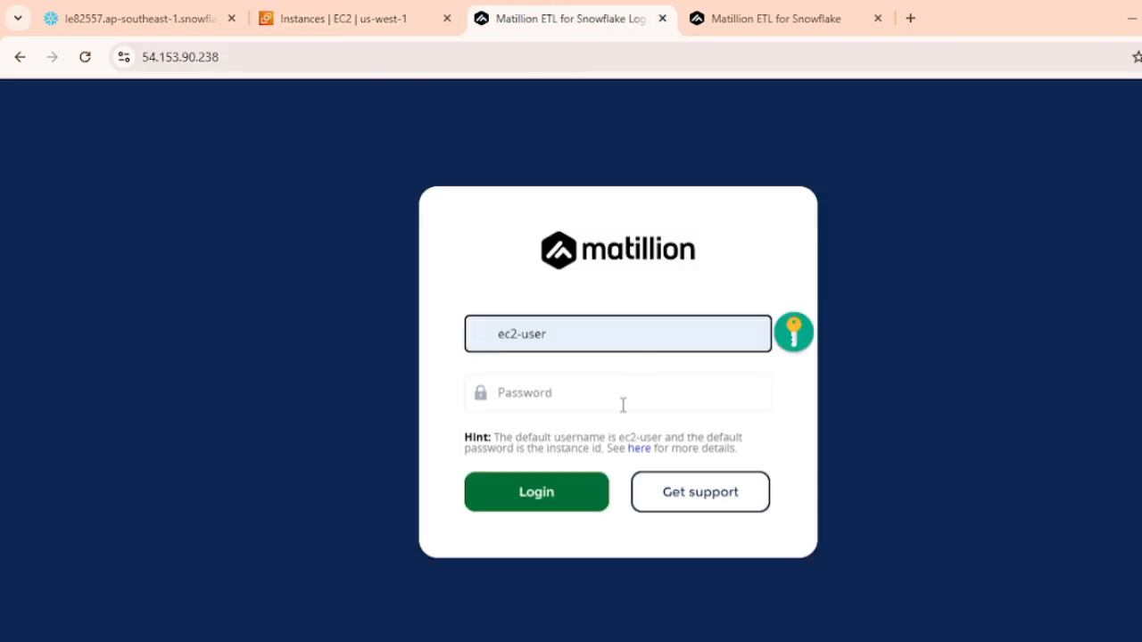
click(591, 400)
key(ctrl+v)
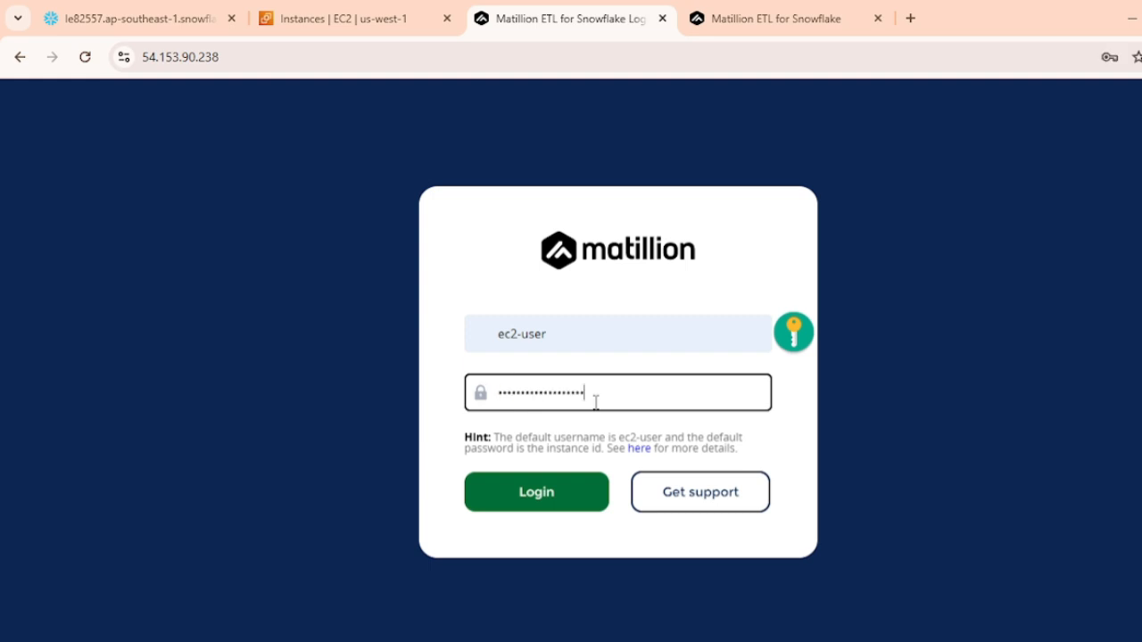
click(551, 498)
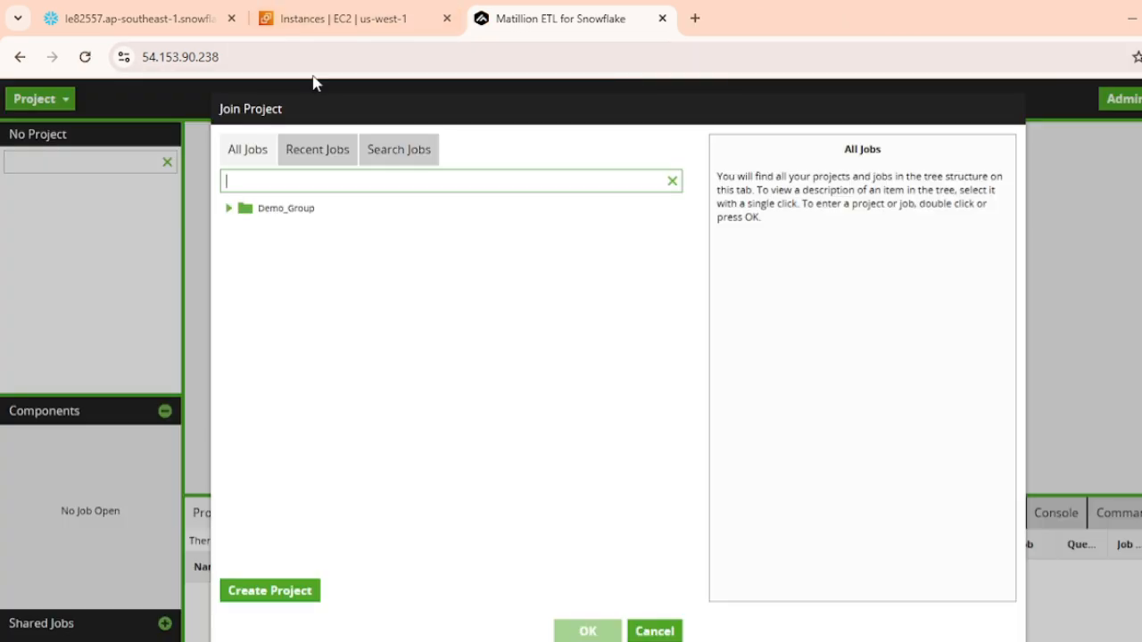
Join the Demo_Name project in the Demo_Group project group
click(229, 208)
click(279, 231)
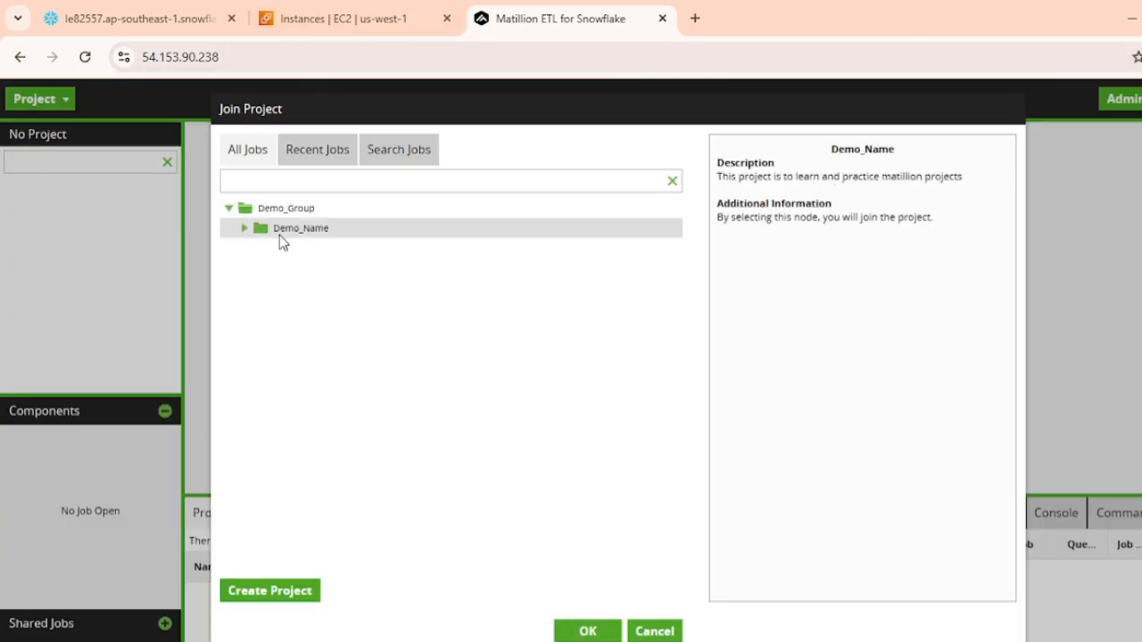
click(589, 632)
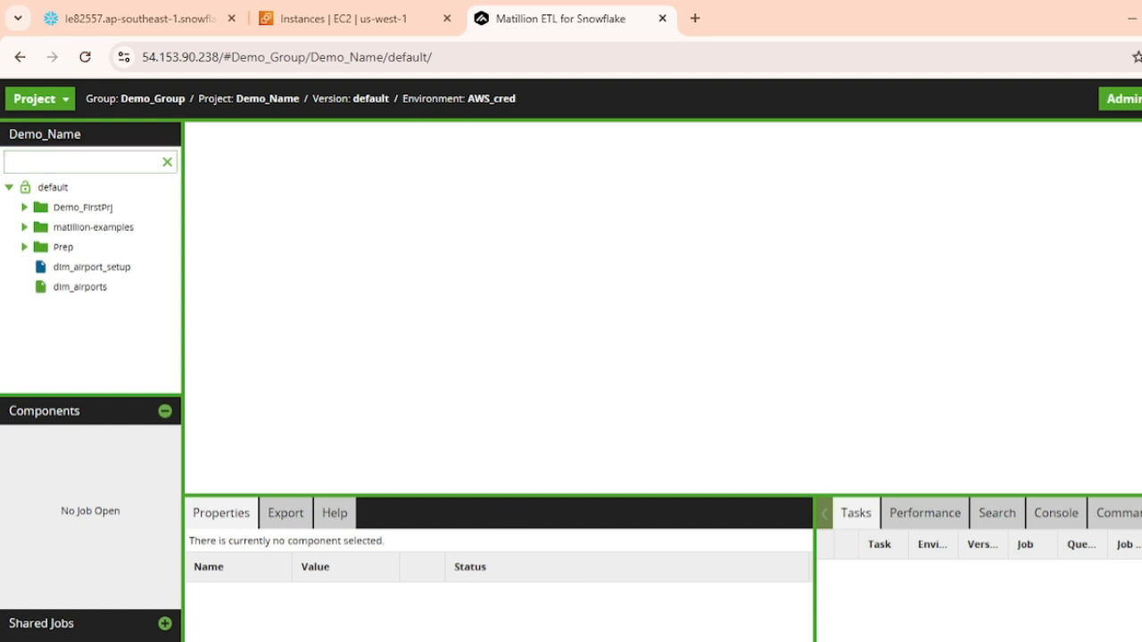
Examine the available project, help and admin options, along with the shared jobs and environments of the project
click(63, 109)
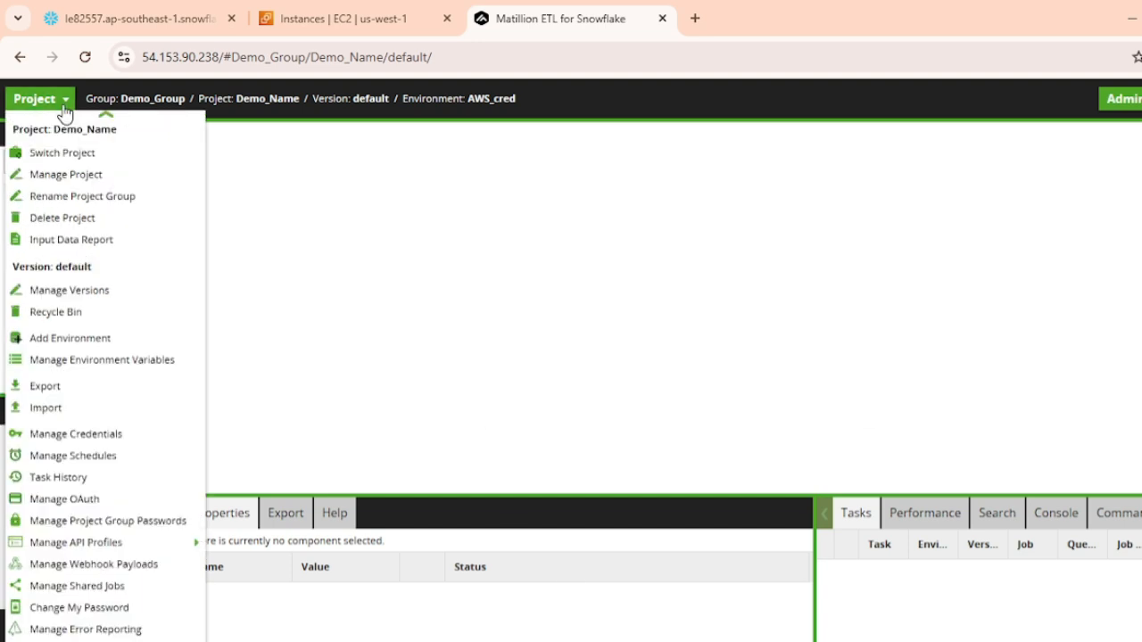
scroll(98, 346, down, 1)
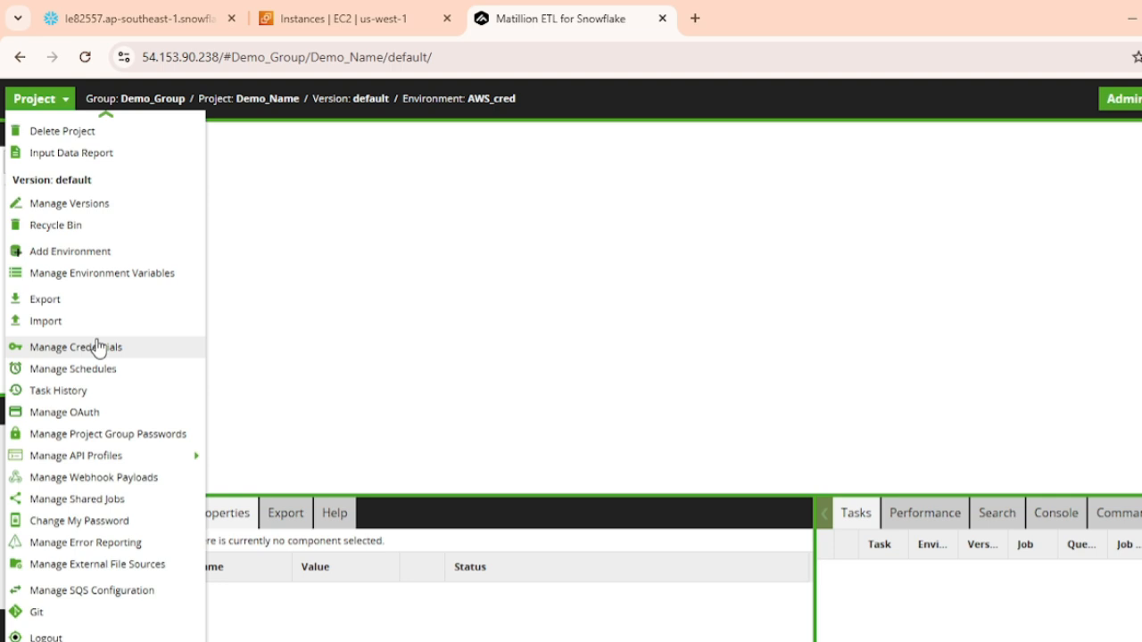
click(294, 284)
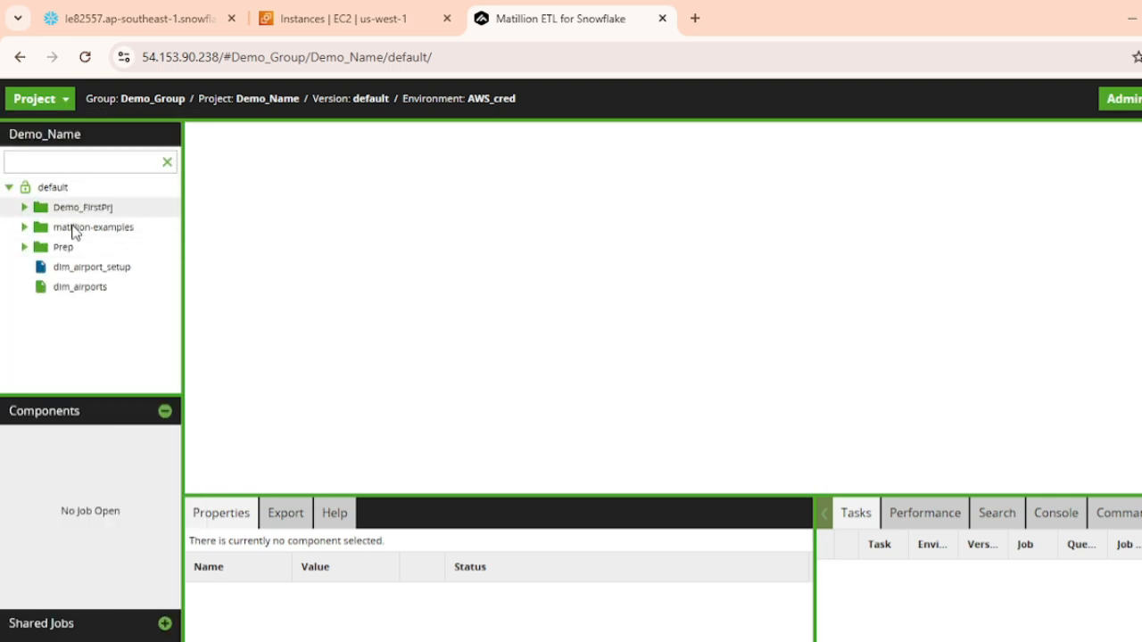
click(83, 622)
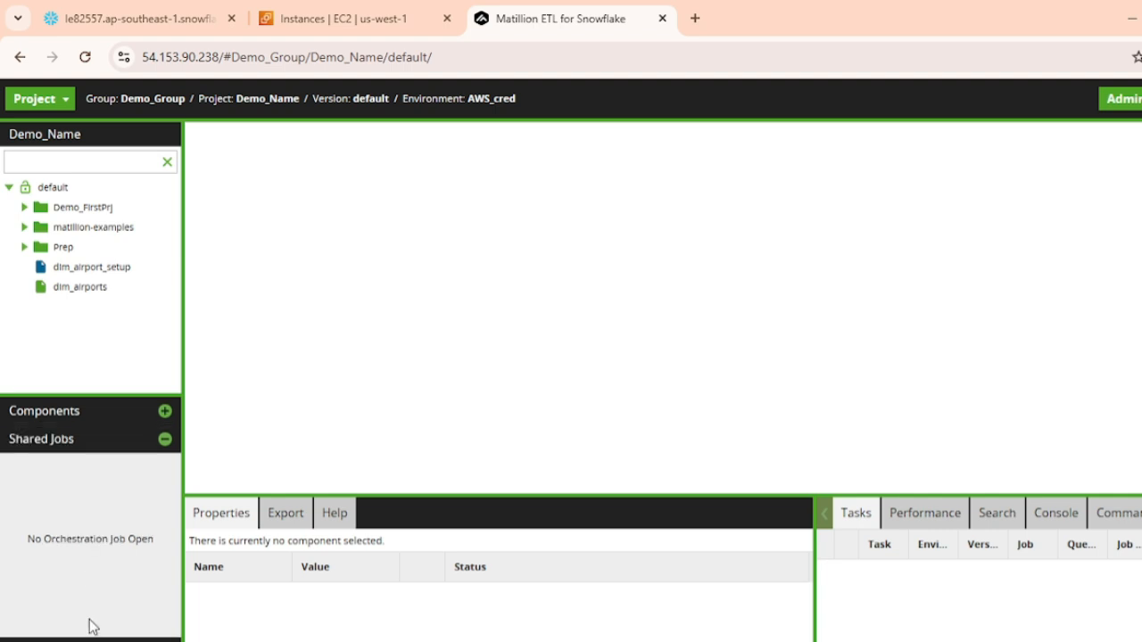
click(88, 637)
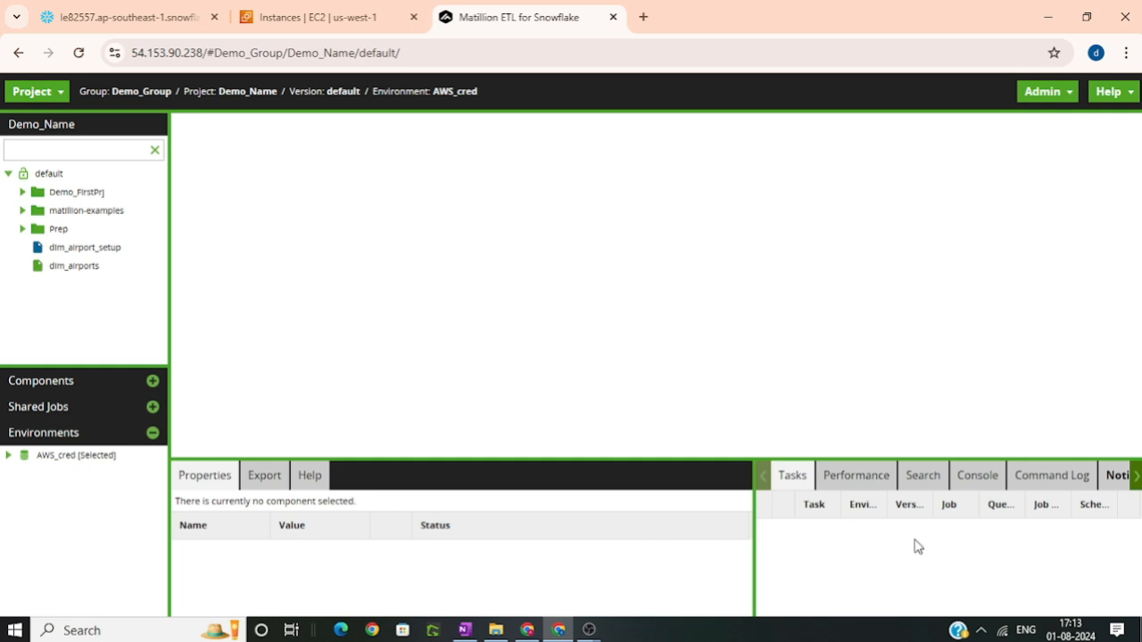
click(1126, 93)
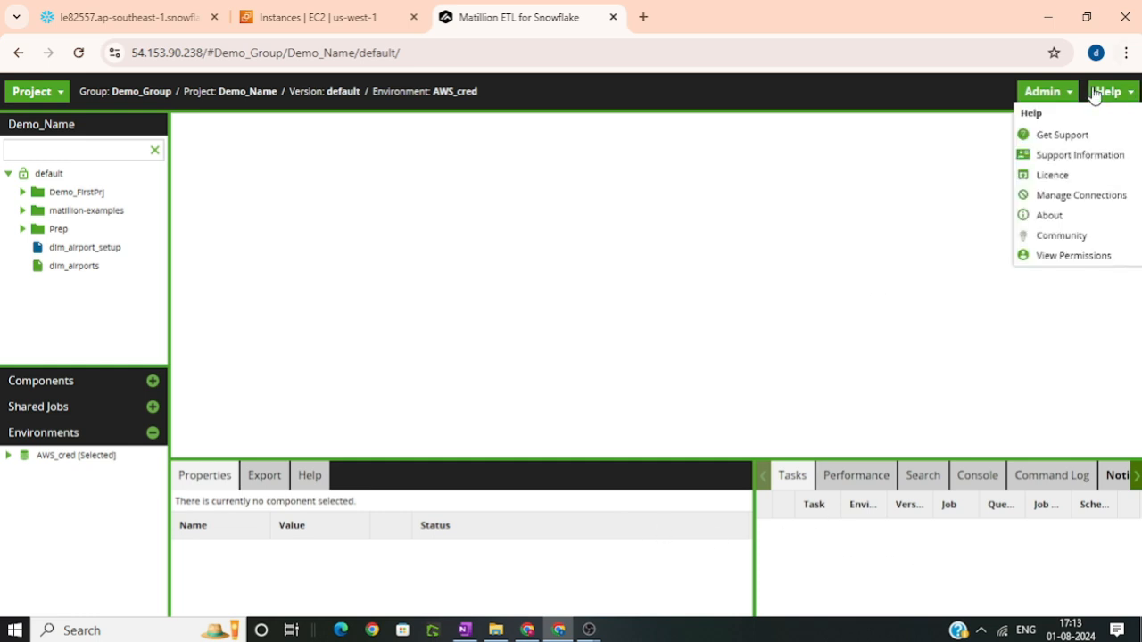
click(1035, 93)
click(239, 243)
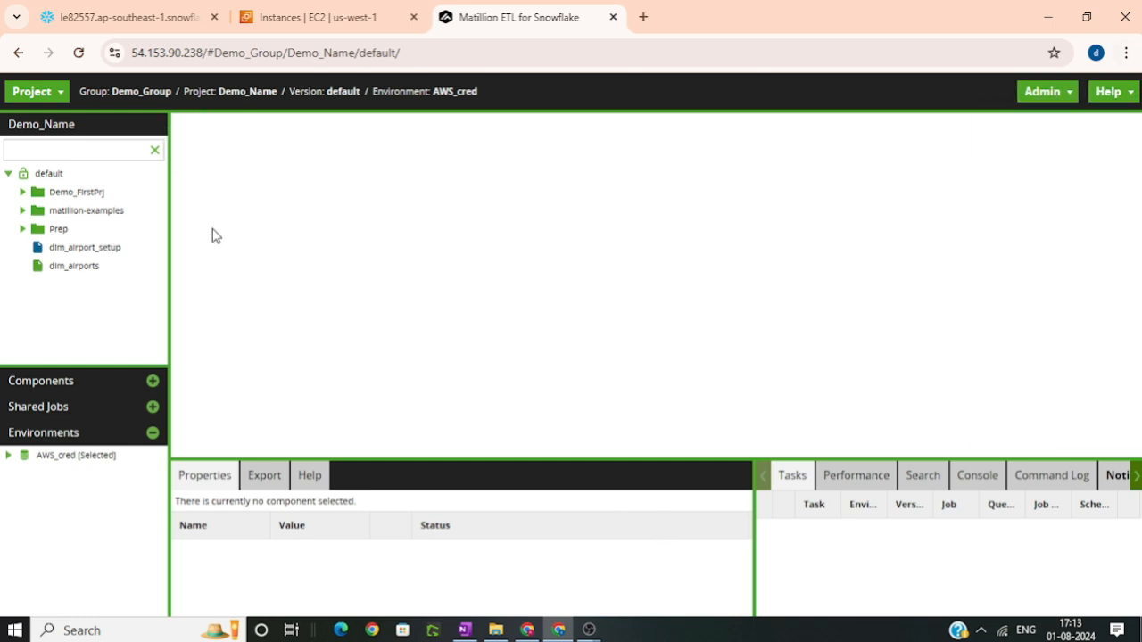
Create a folder named ProjectA under the default version of the project
right_click(46, 173)
click(66, 184)
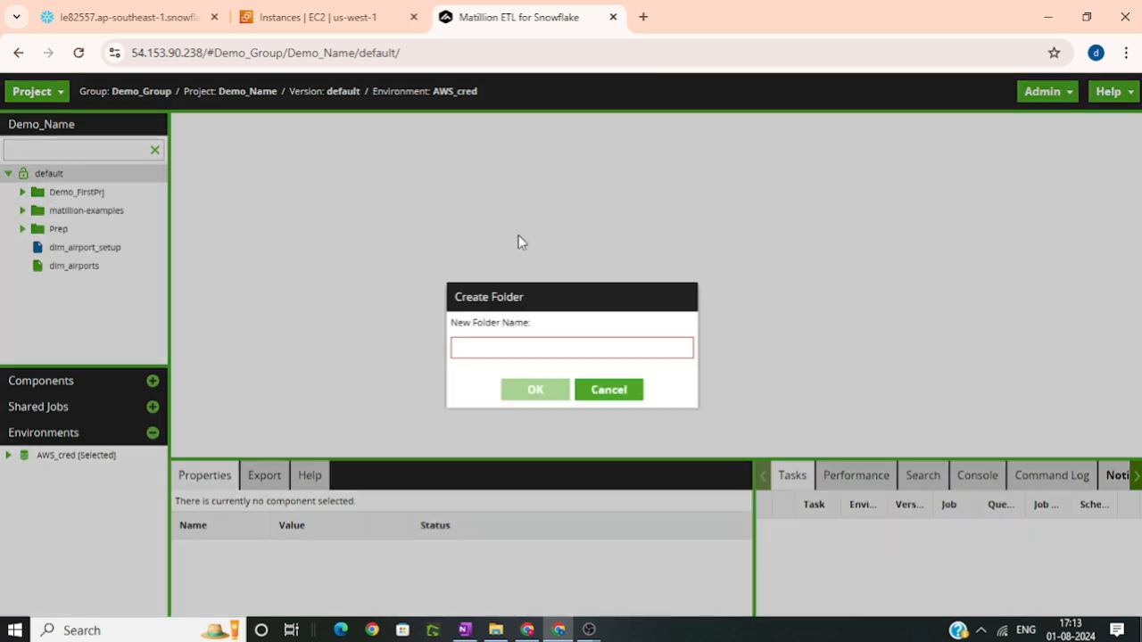
text(Proje)
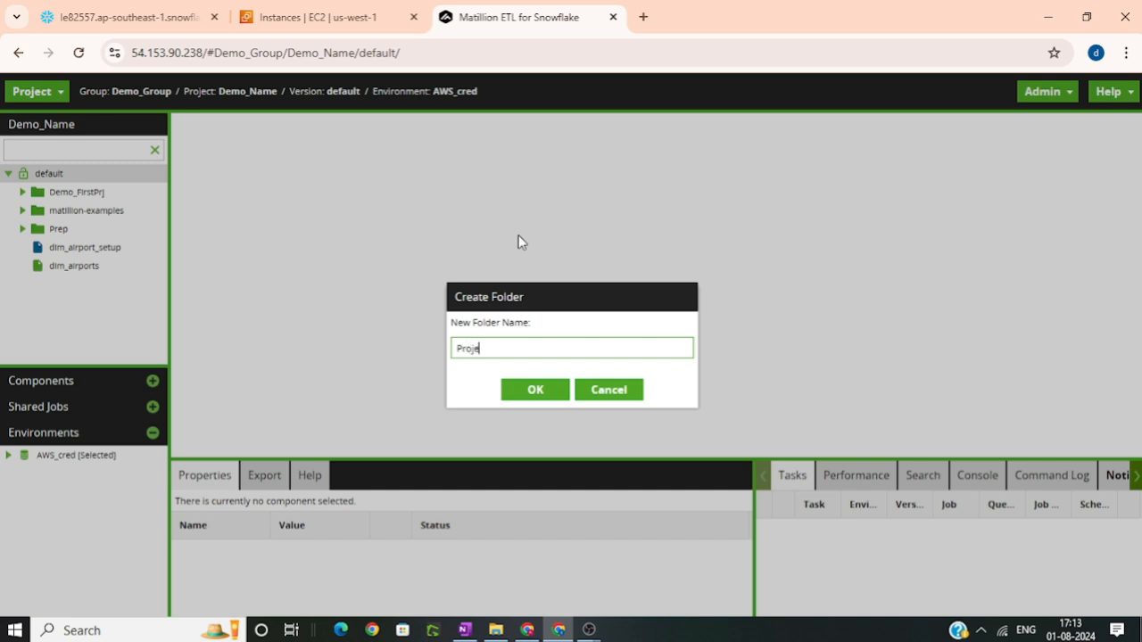
text(ctA)
click(541, 392)
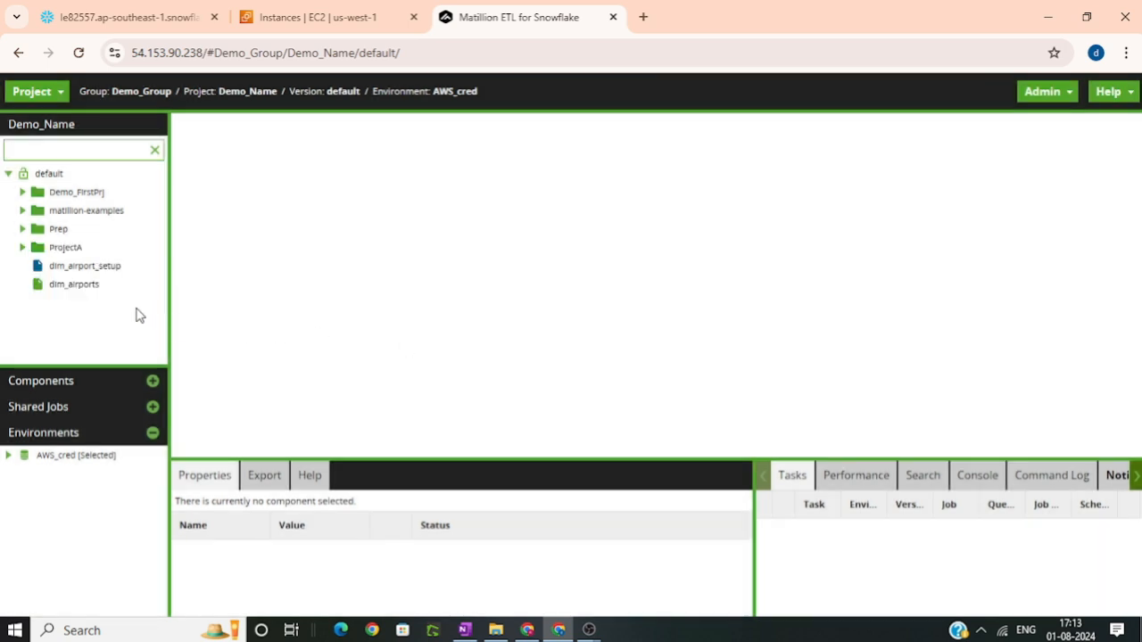
Add an orchestration job named S3Load to the ProjectA folder and open it on the canvas
right_click(63, 256)
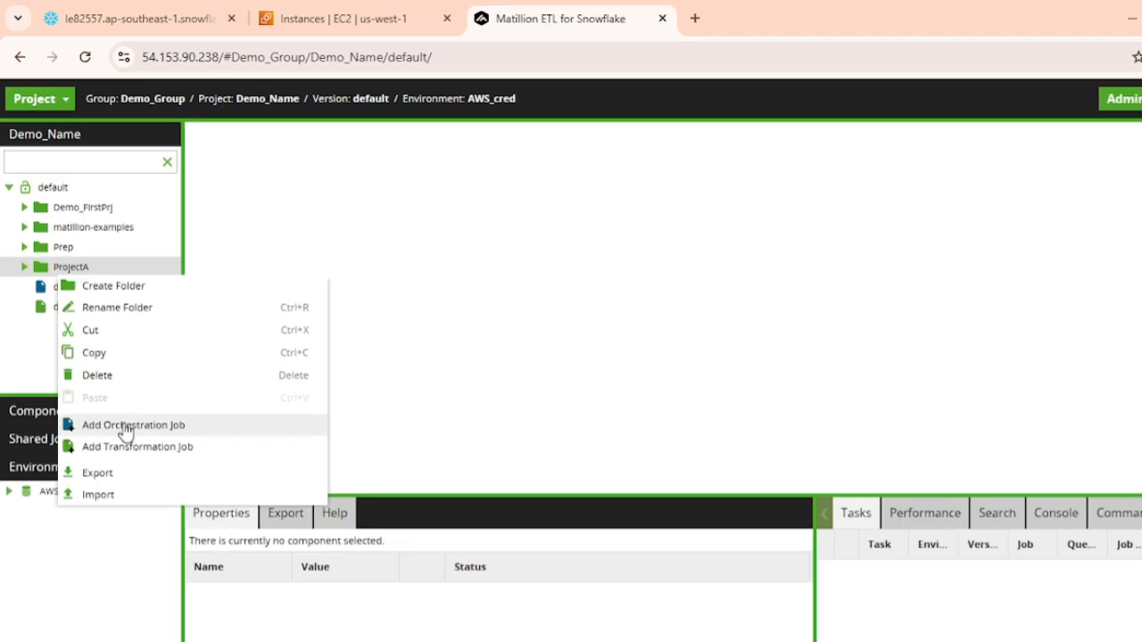
click(125, 425)
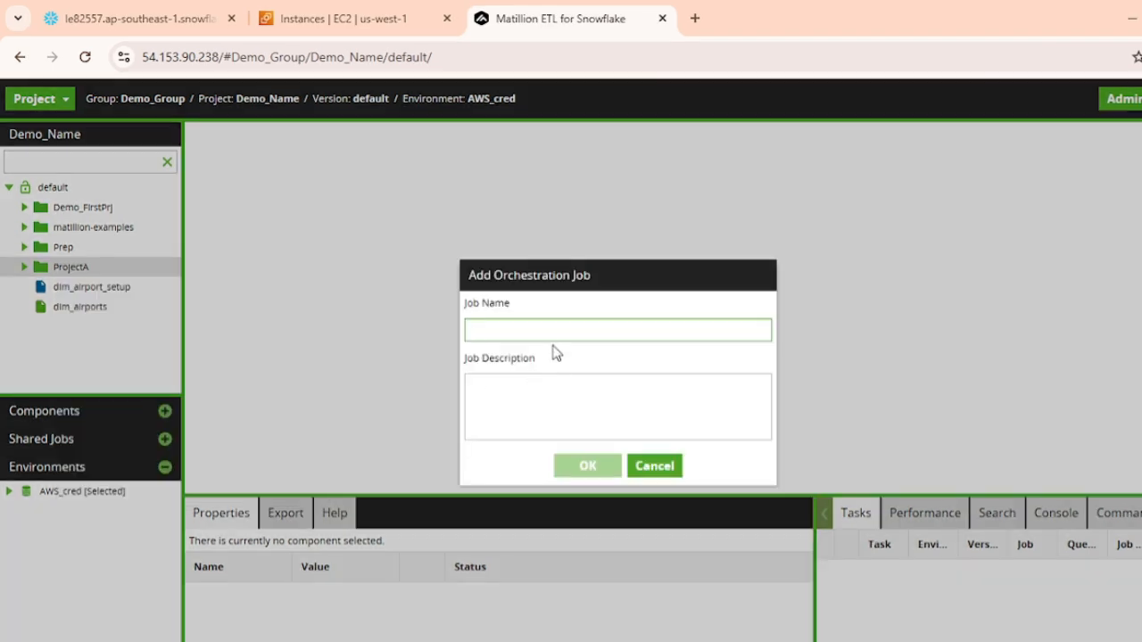
text(S3L)
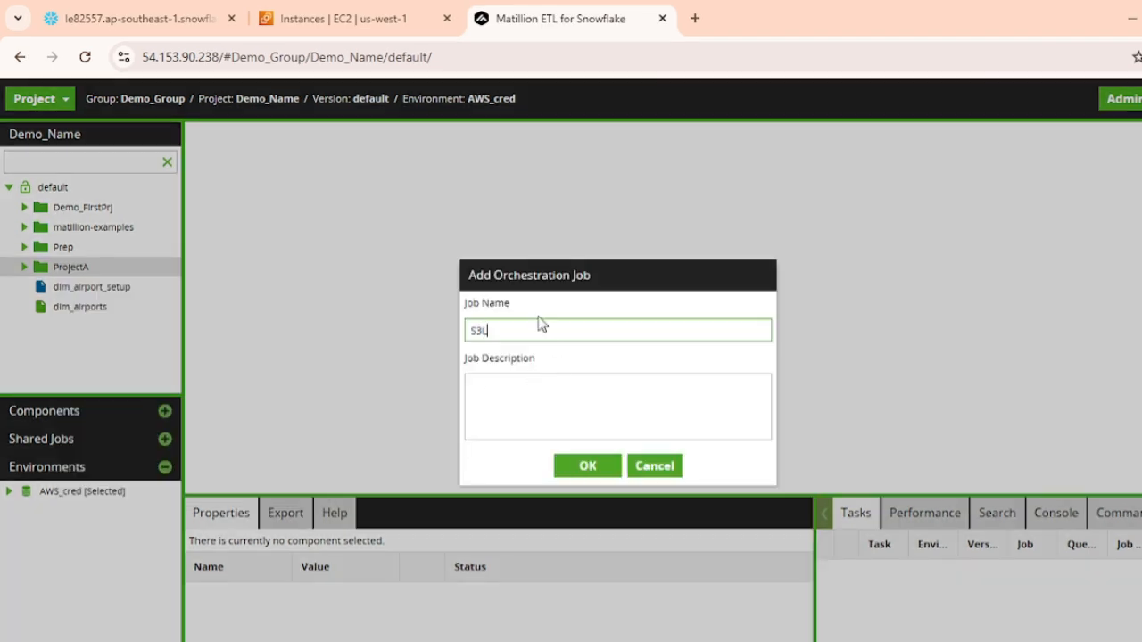
text(oad)
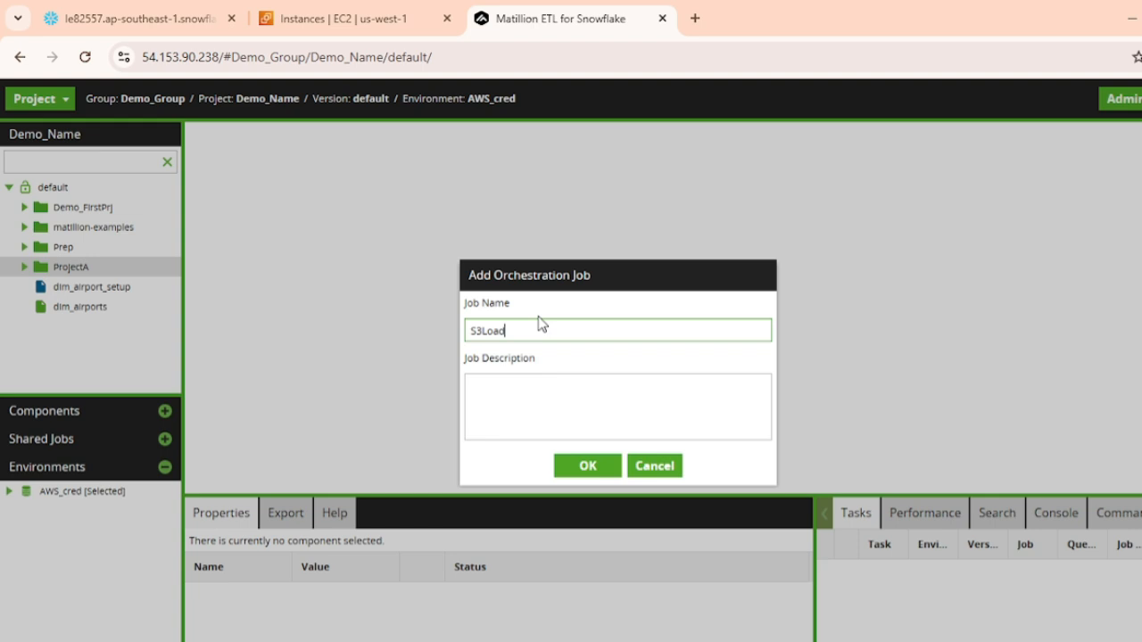
click(584, 473)
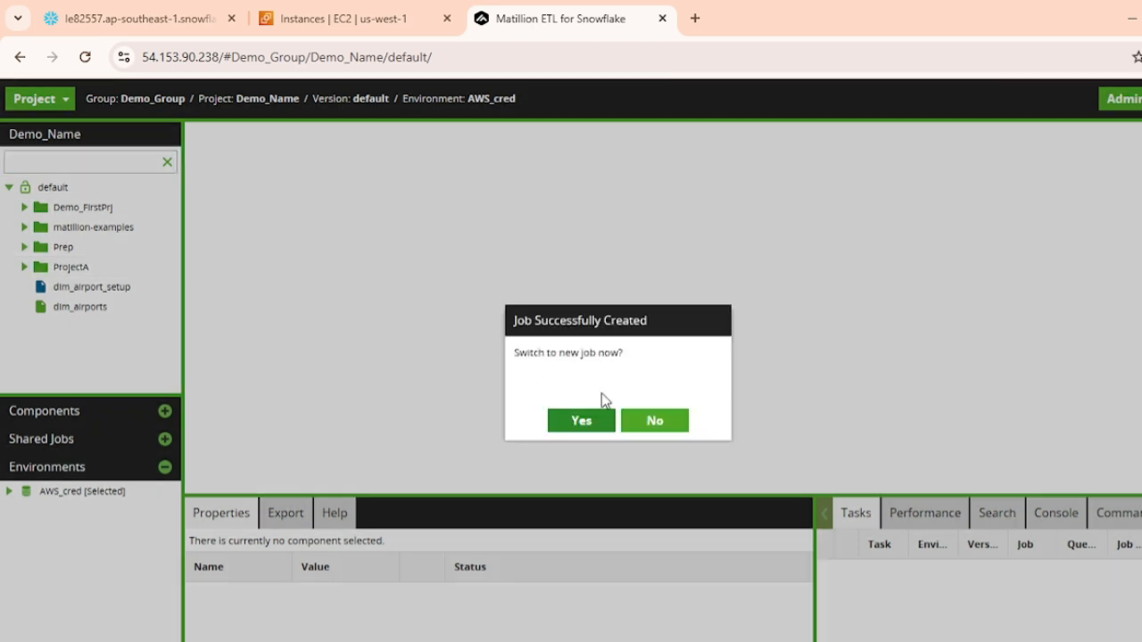
click(590, 426)
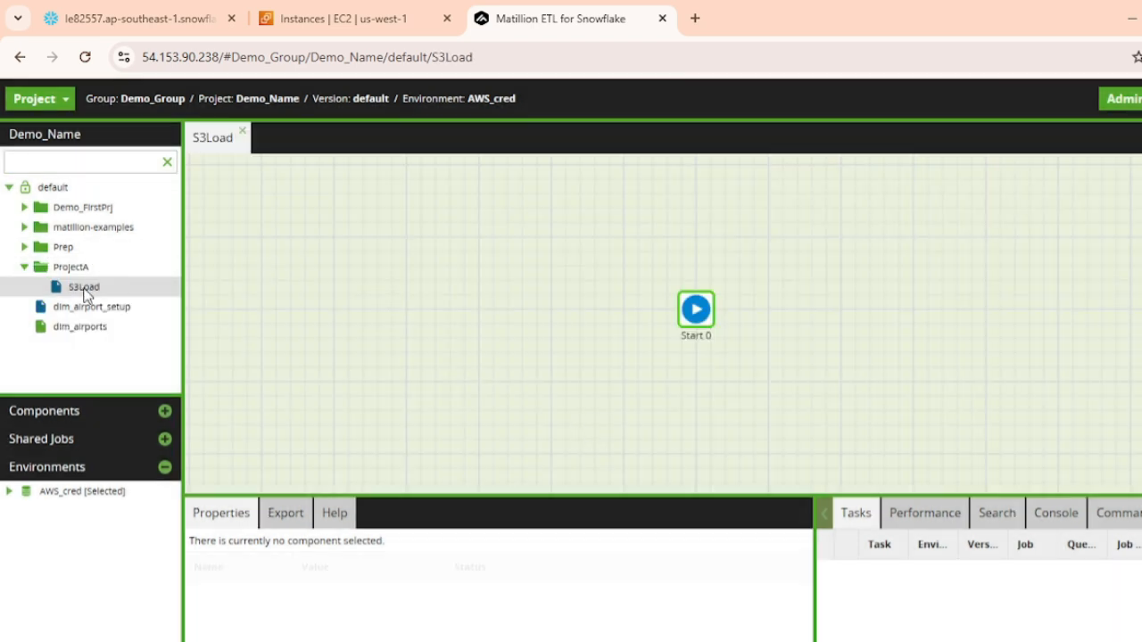
Move the Start 0 component to the left part of the S3Load canvas and expand the AWS orchestration components
click(71, 413)
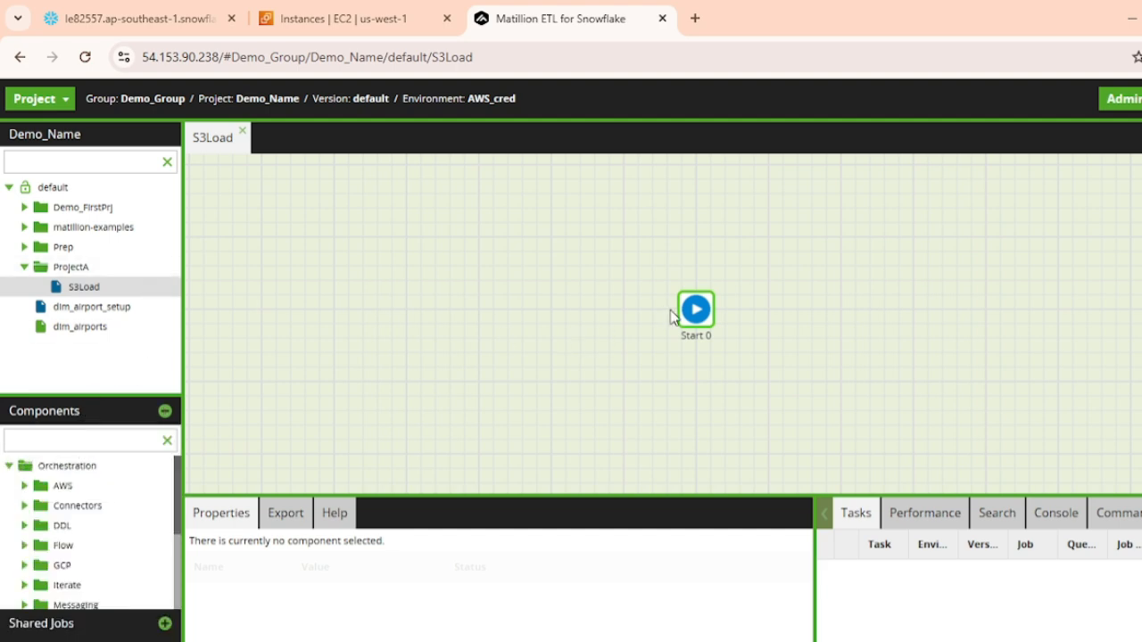
drag(697, 309, 351, 302)
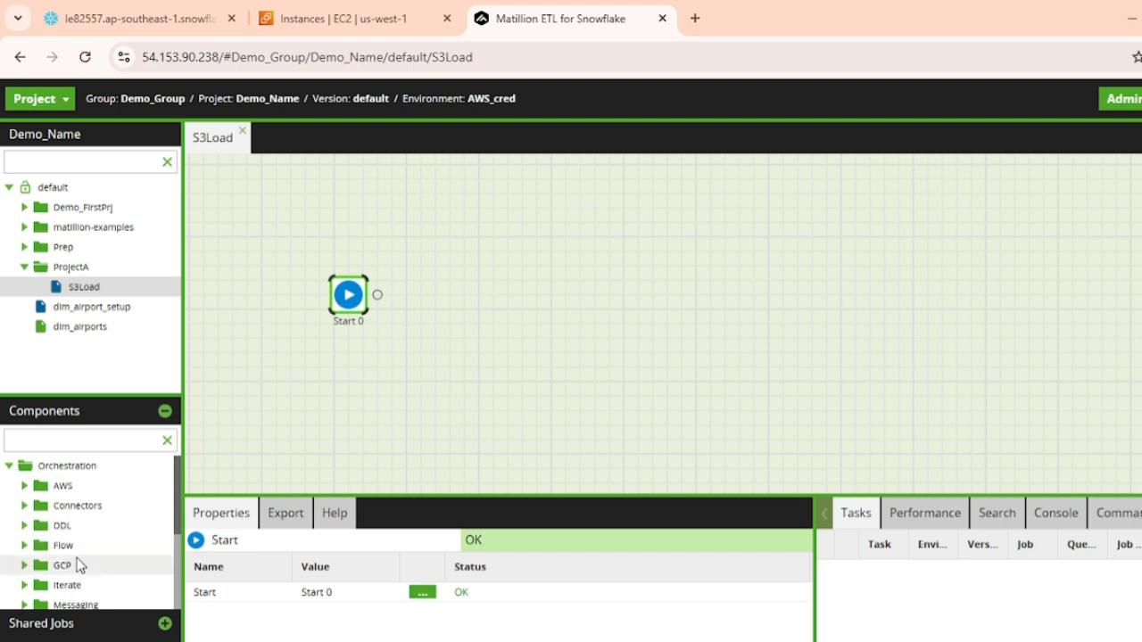
click(27, 487)
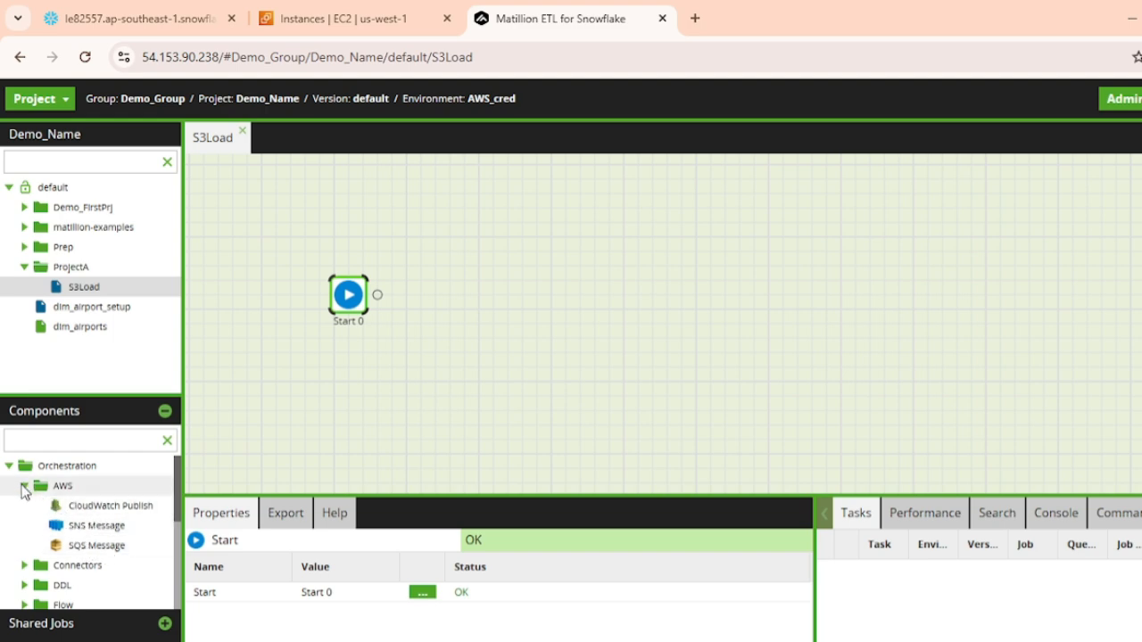
Find the S3 Load component by searching for "S3", attach it after Start 0 in the S3Load job, and clear the component search
click(22, 486)
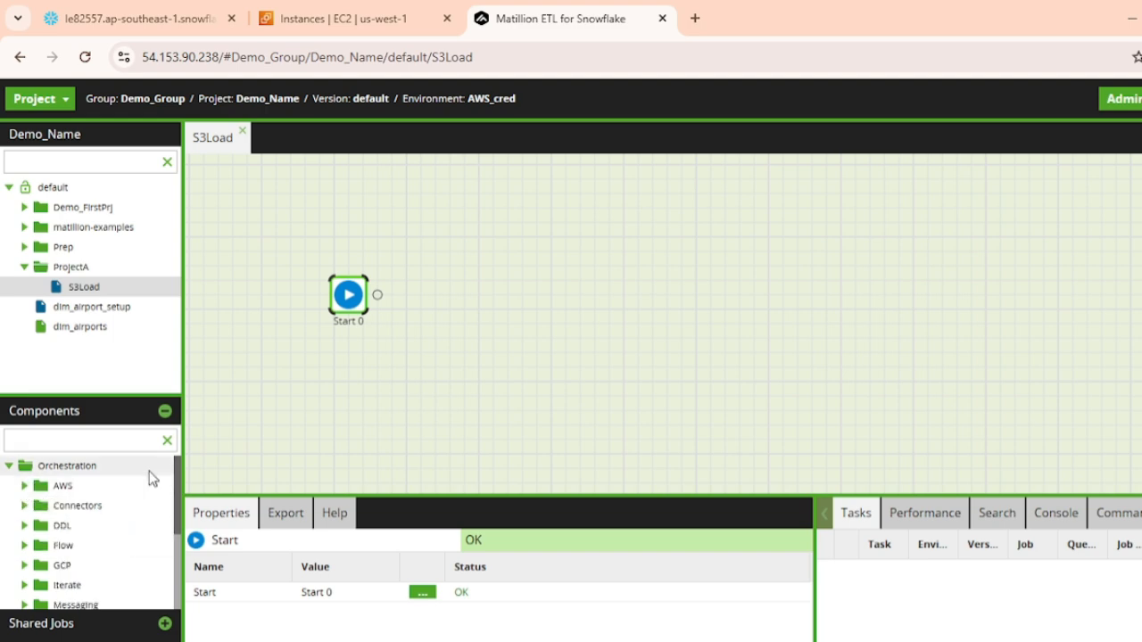
click(98, 441)
text(S)
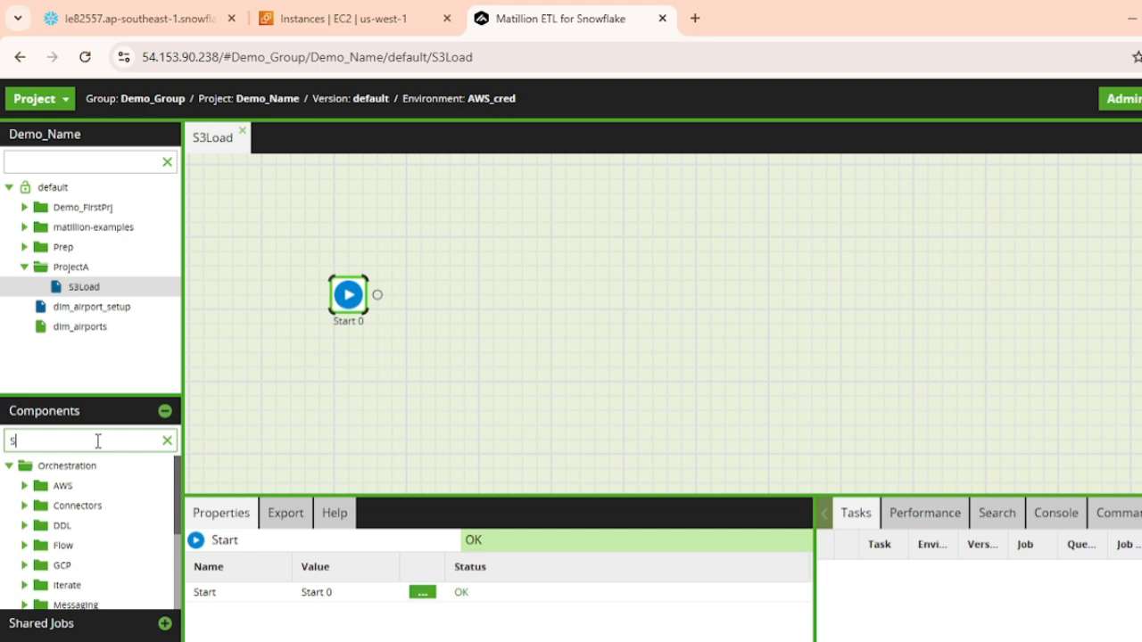
text(3)
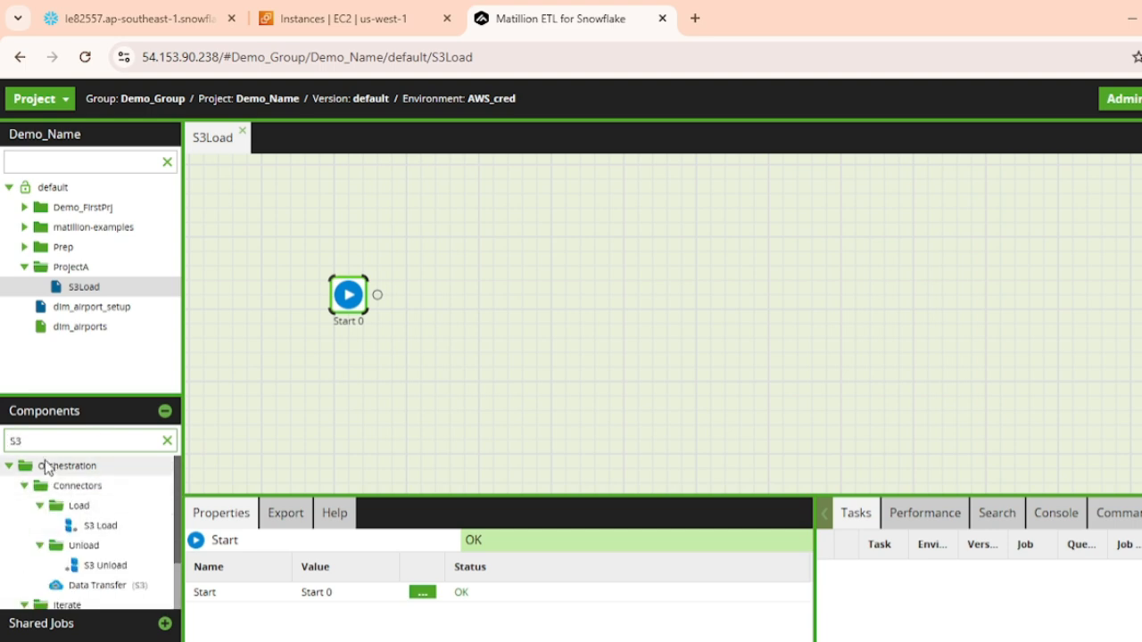
drag(114, 532, 425, 301)
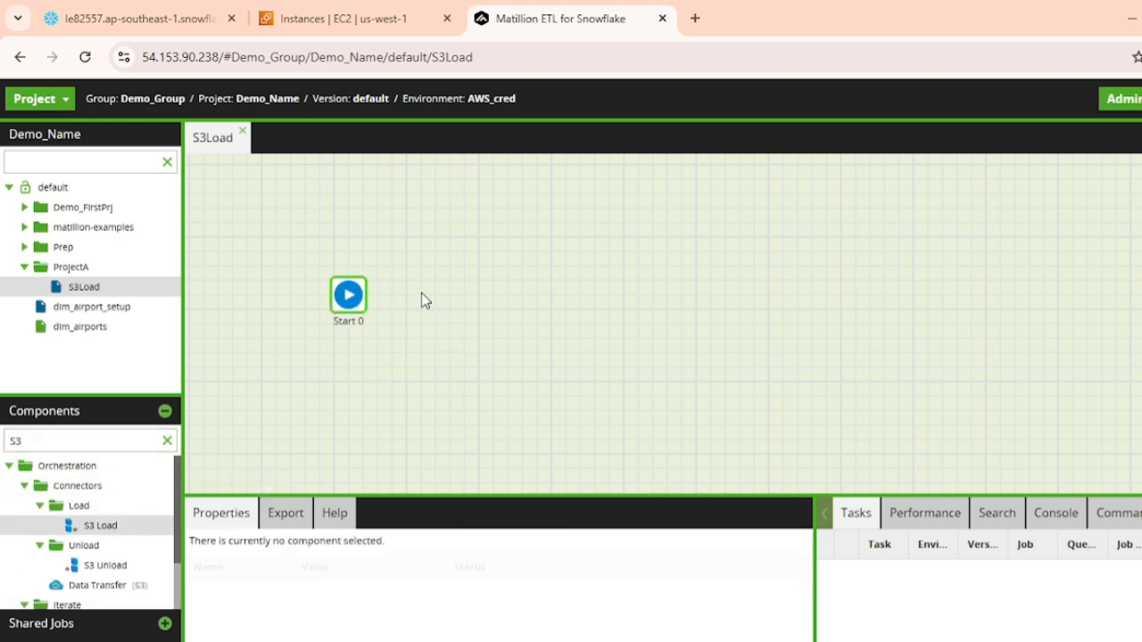
click(167, 440)
scroll(67, 513, down, 3)
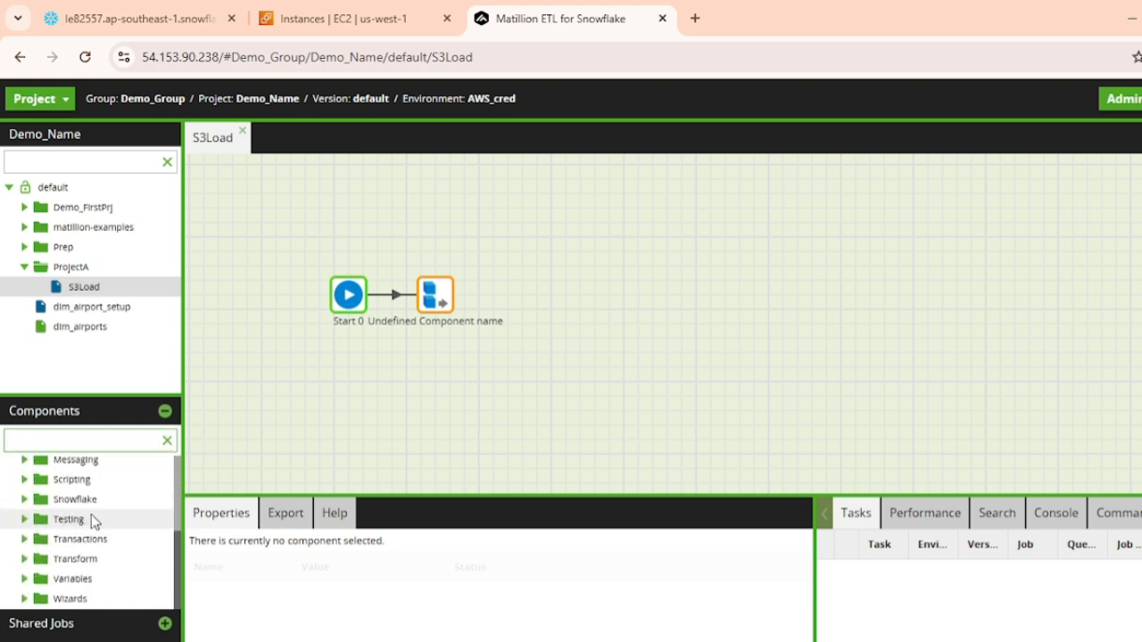
scroll(102, 548, up, 3)
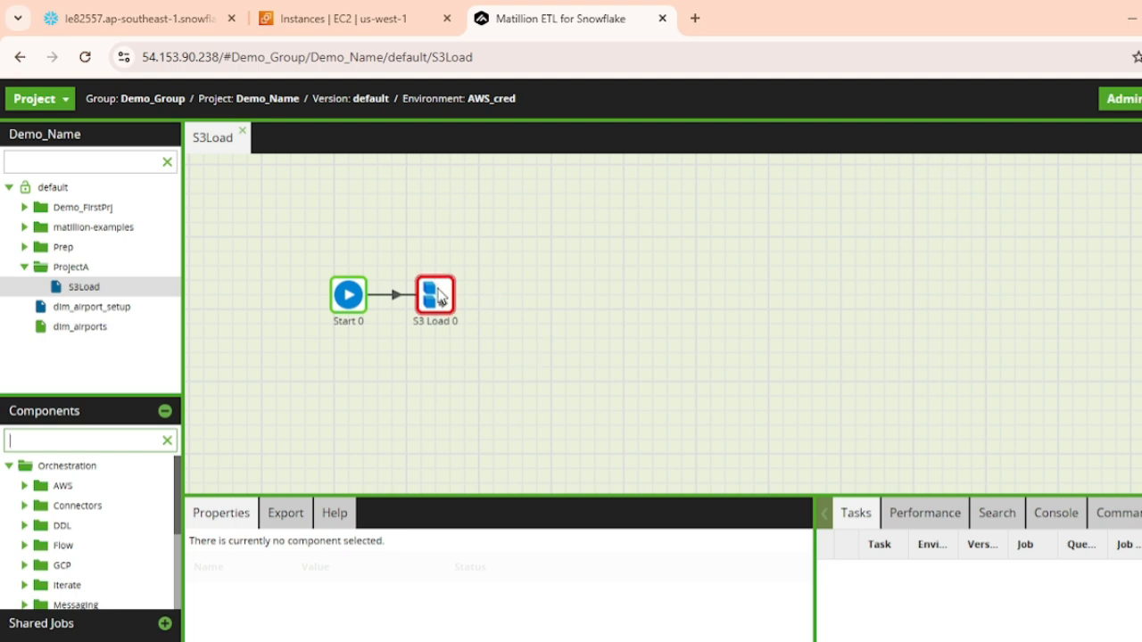
click(129, 438)
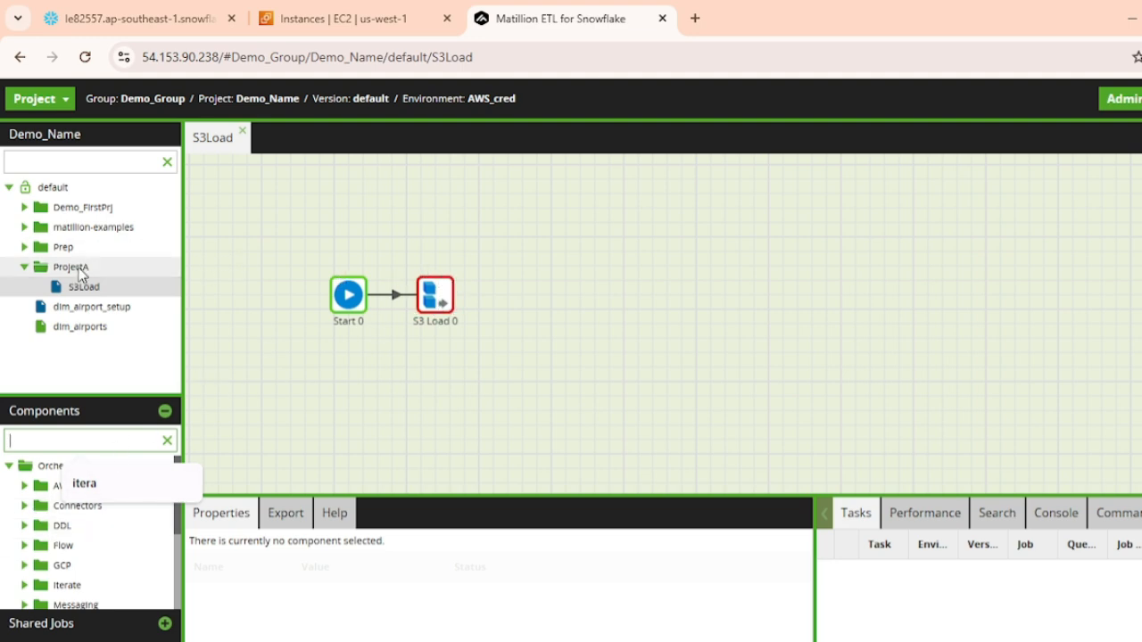
Add a transformation job named Transjob to the ProjectA folder and open it on the canvas
right_click(74, 267)
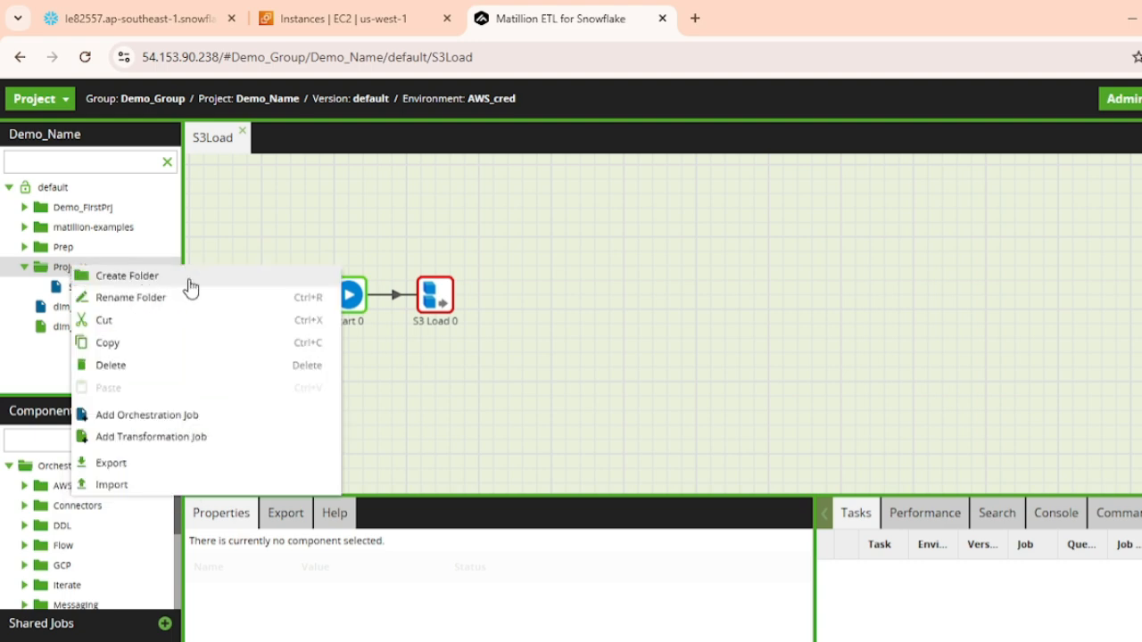
click(152, 436)
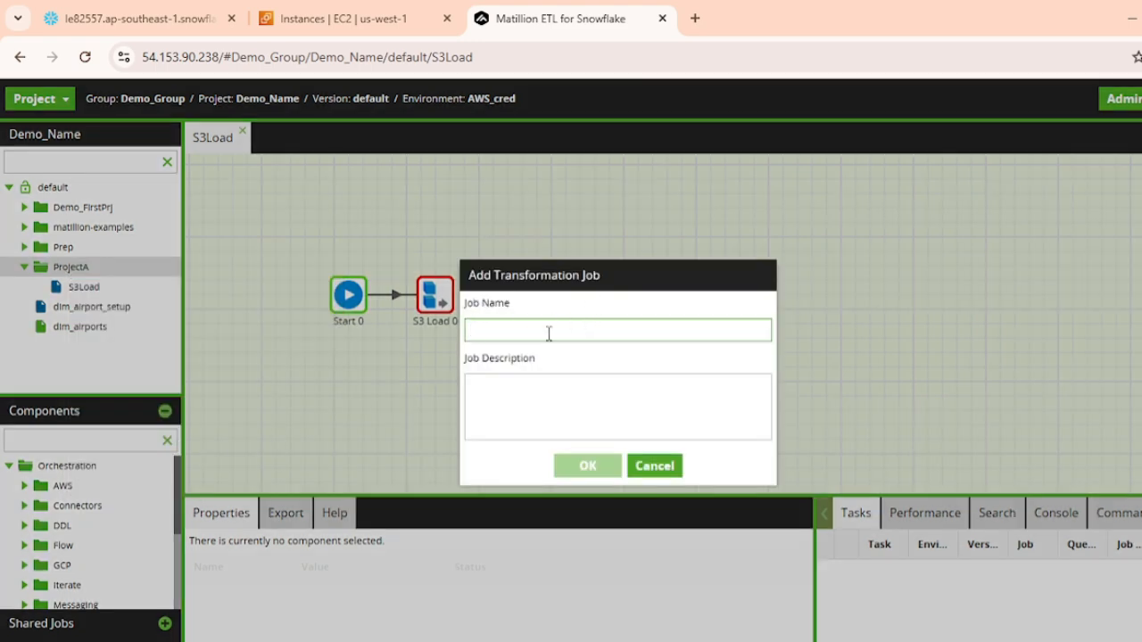
text(Tran)
text(sh)
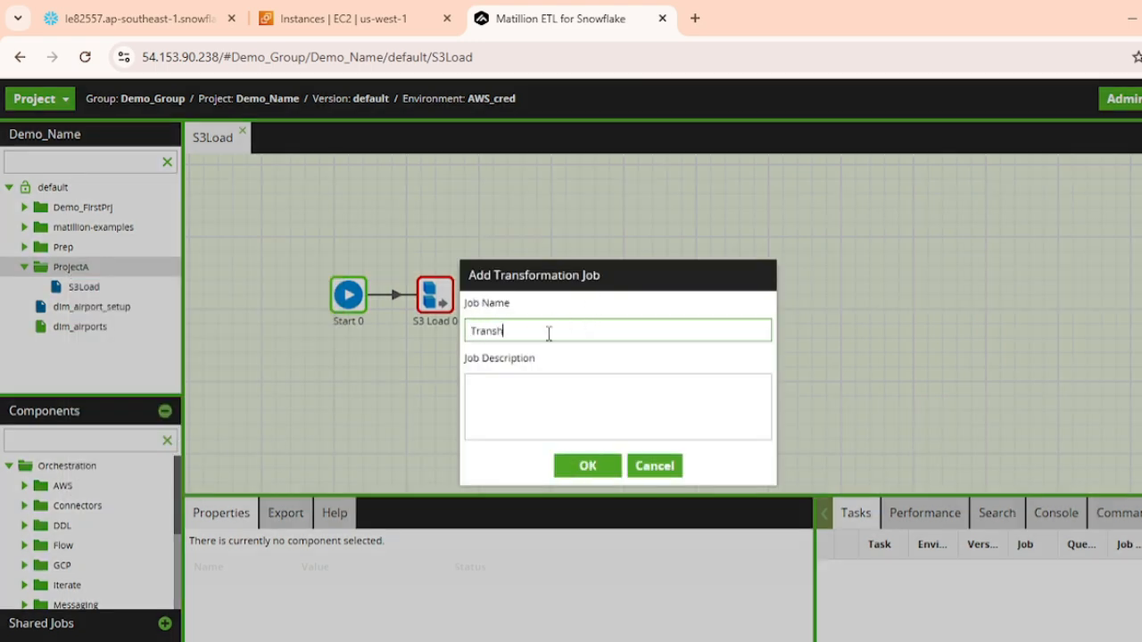
click(581, 471)
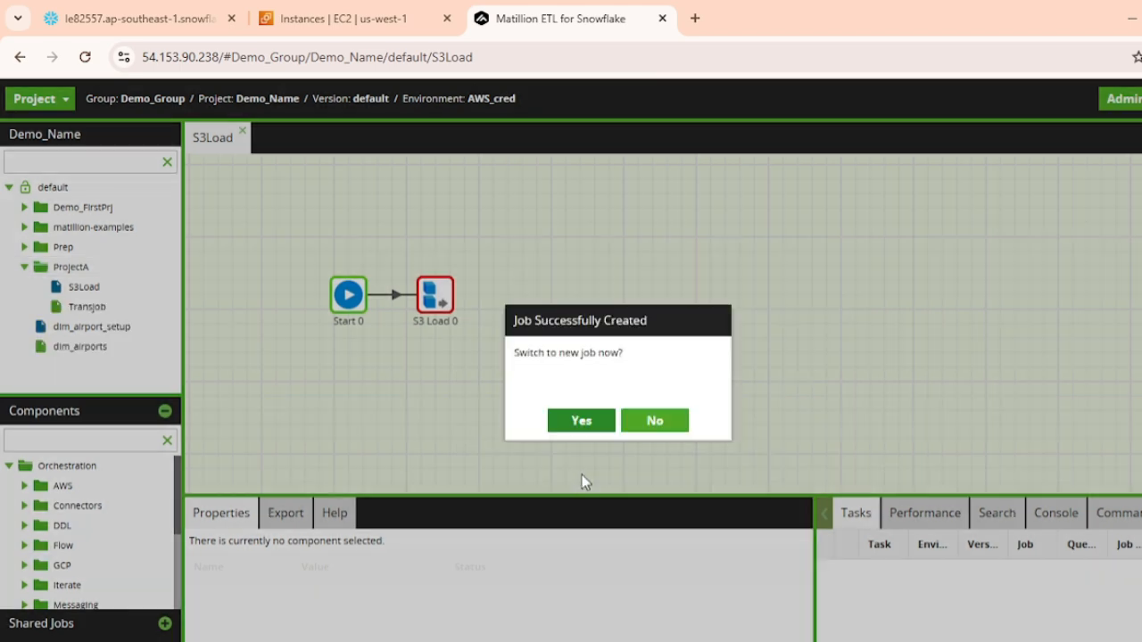
click(580, 418)
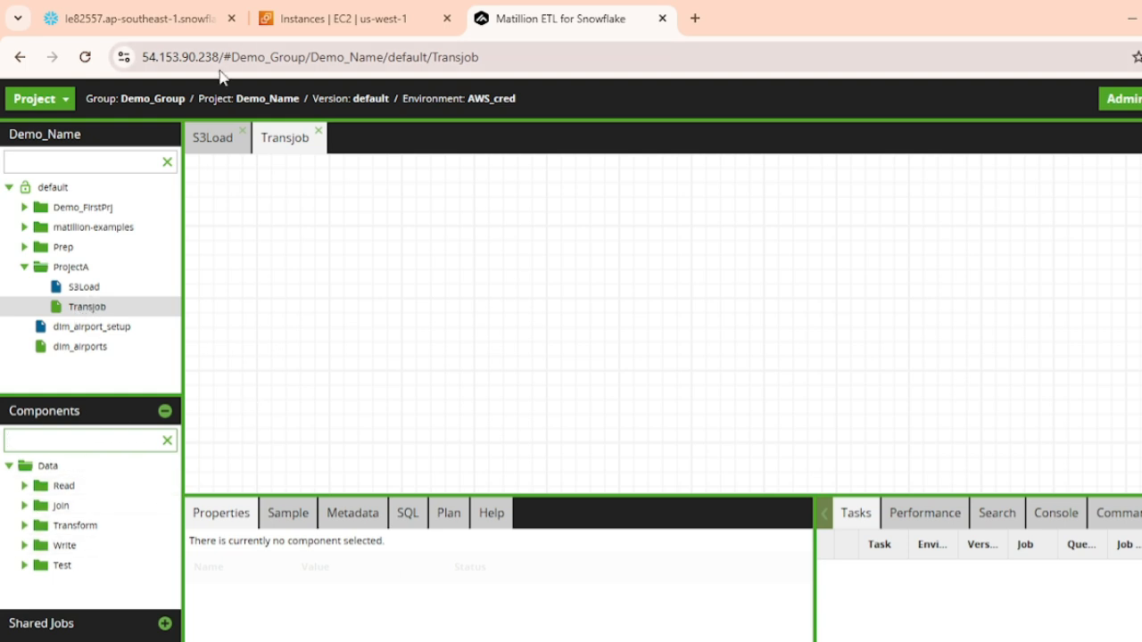
Compare the component categories available in the S3Load orchestration job with those in the Transjob transformation job
click(207, 146)
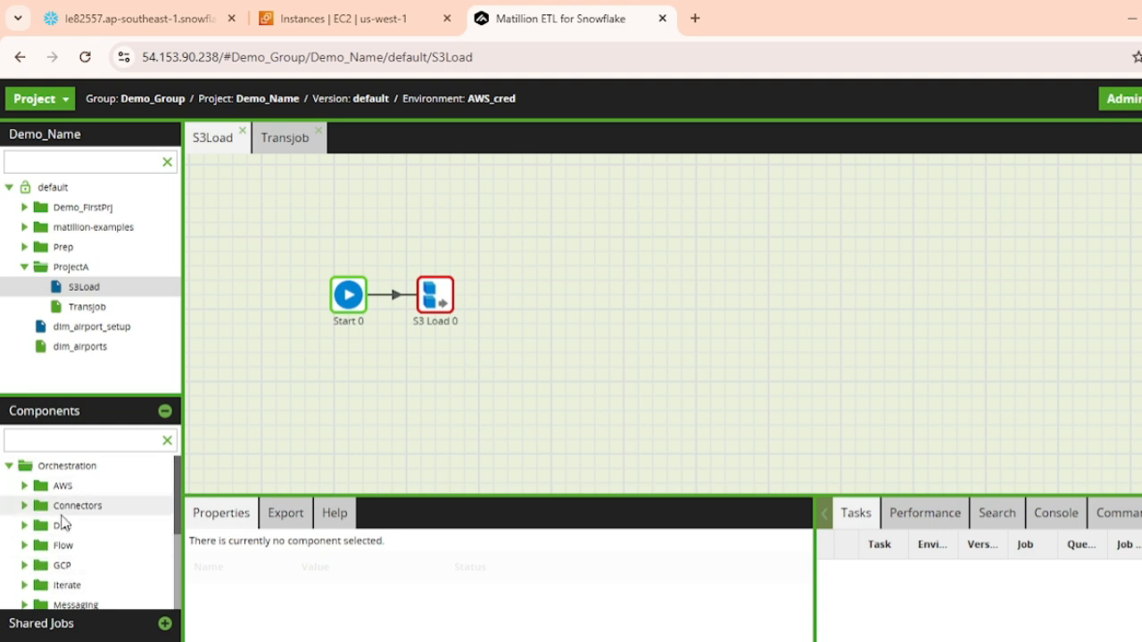
scroll(84, 532, down, 6)
scroll(92, 576, up, 5)
scroll(93, 576, up, 1)
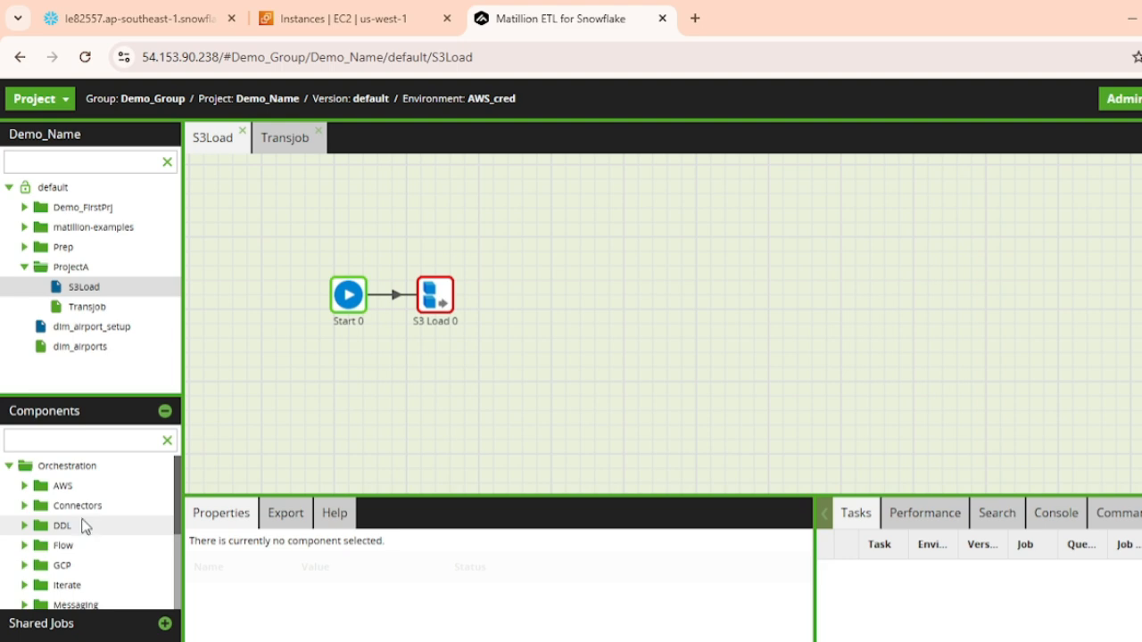
click(285, 141)
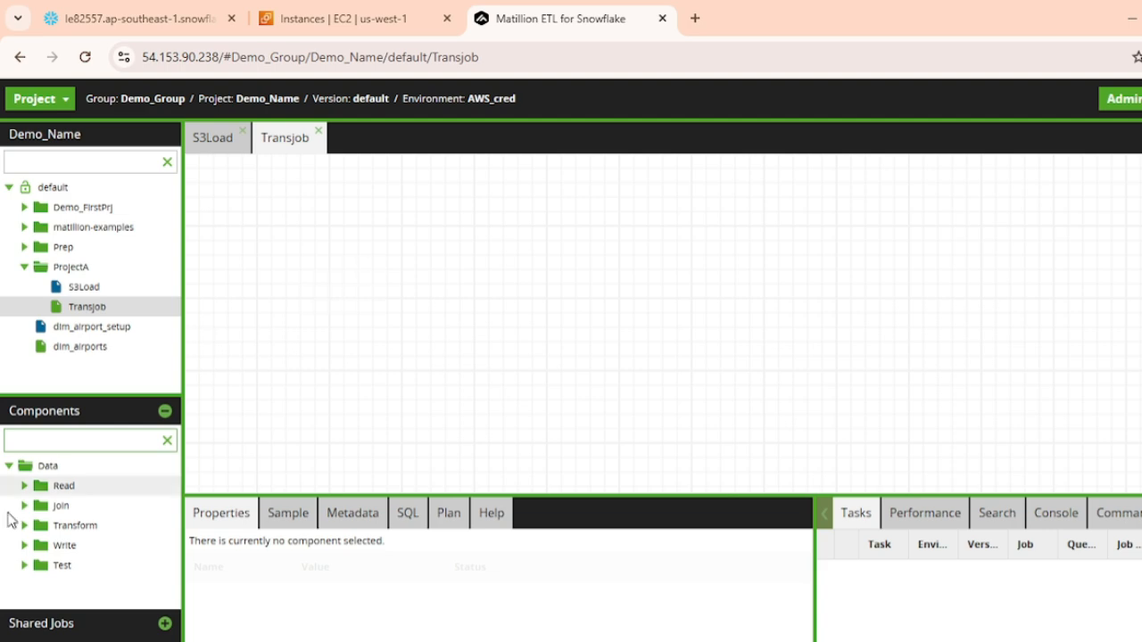
click(217, 141)
click(281, 140)
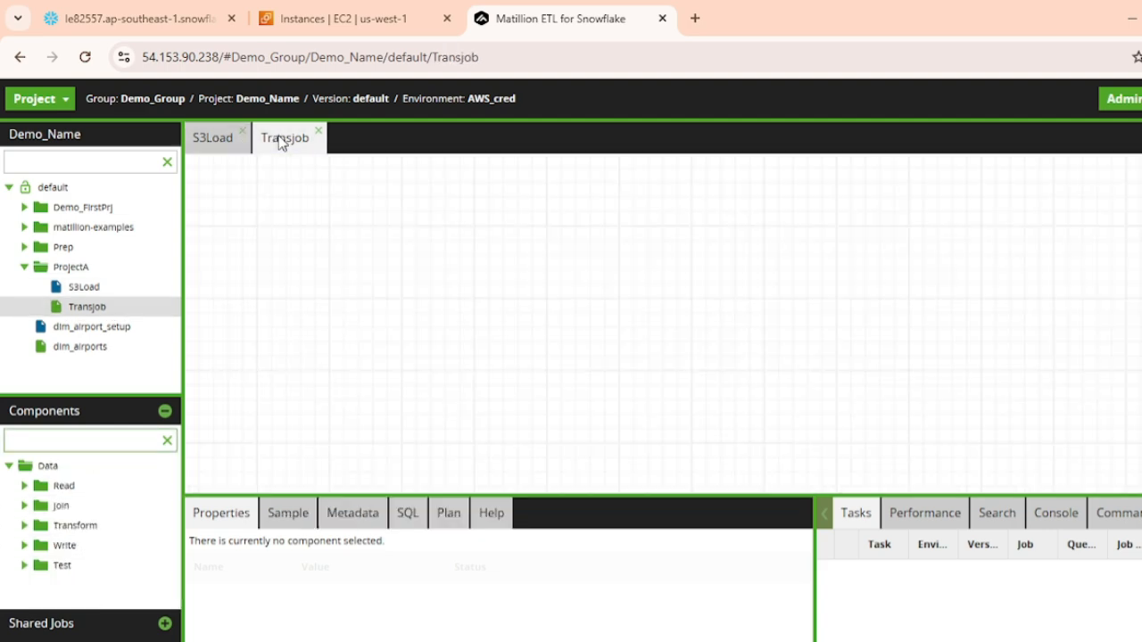
click(212, 138)
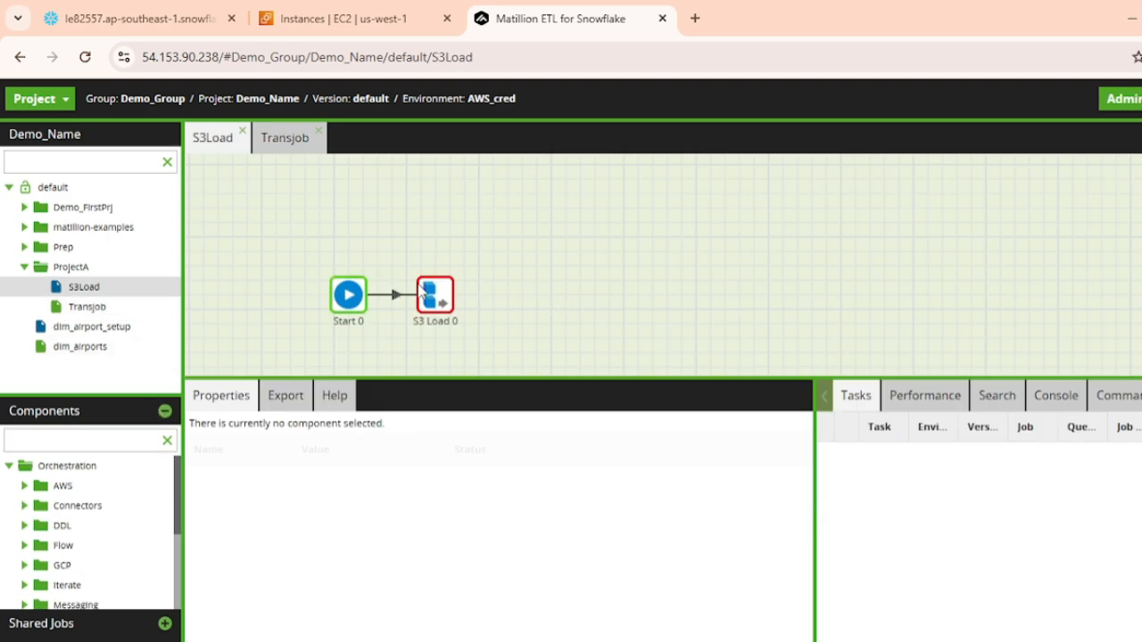
Examine the properties of the Start 0 and S3 Load 0 components, along with the S3 Load export and SQL details
click(352, 298)
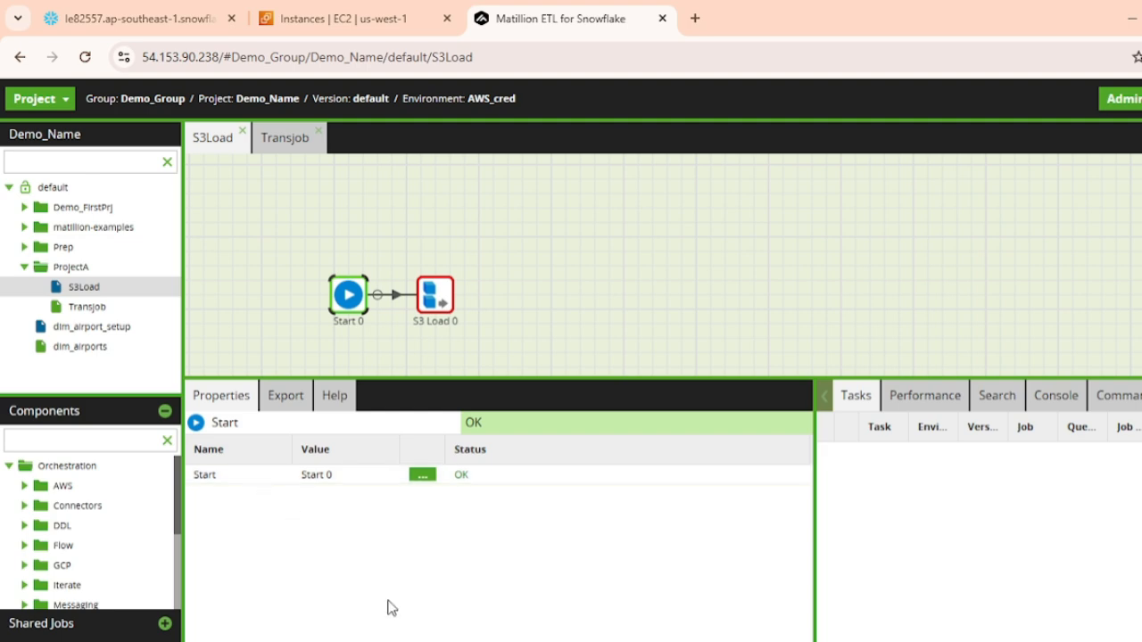
click(441, 297)
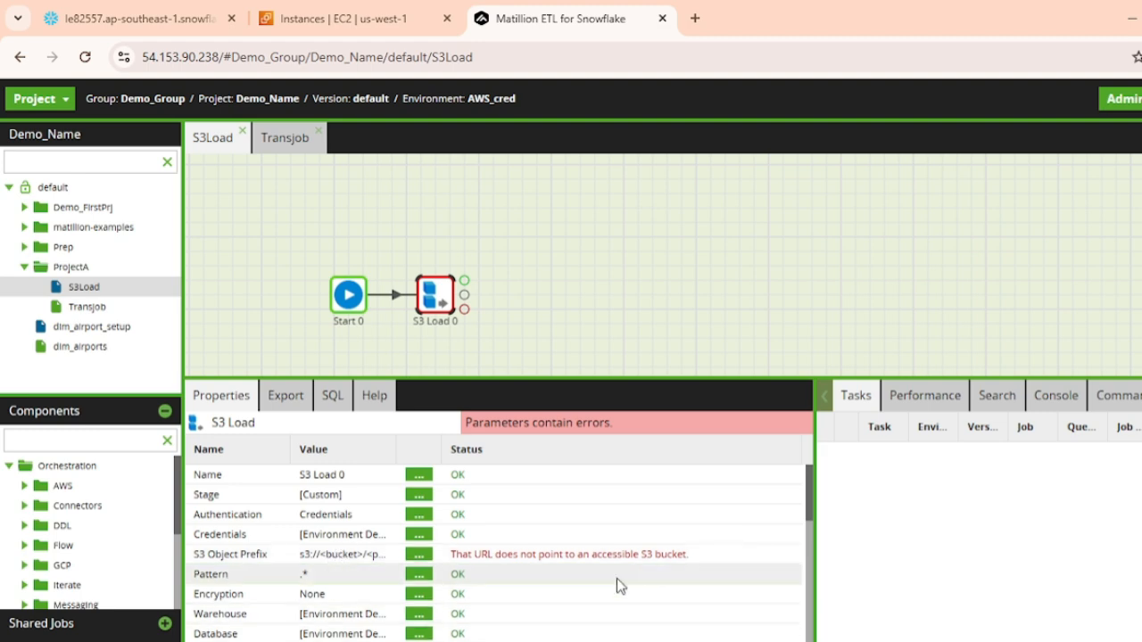
scroll(330, 539, down, 5)
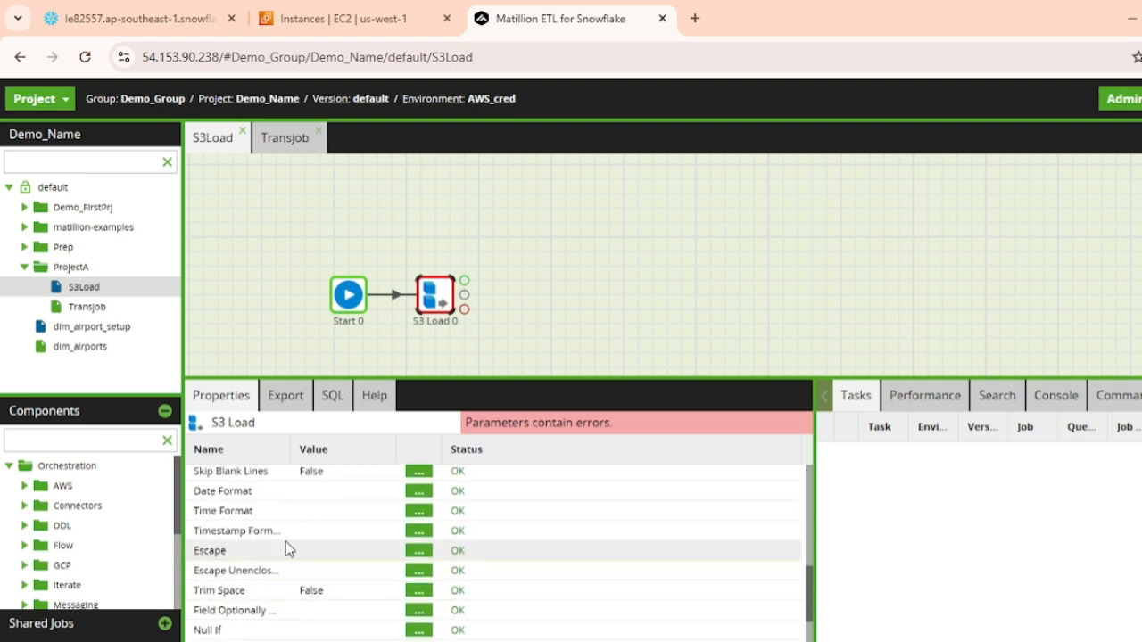
click(287, 397)
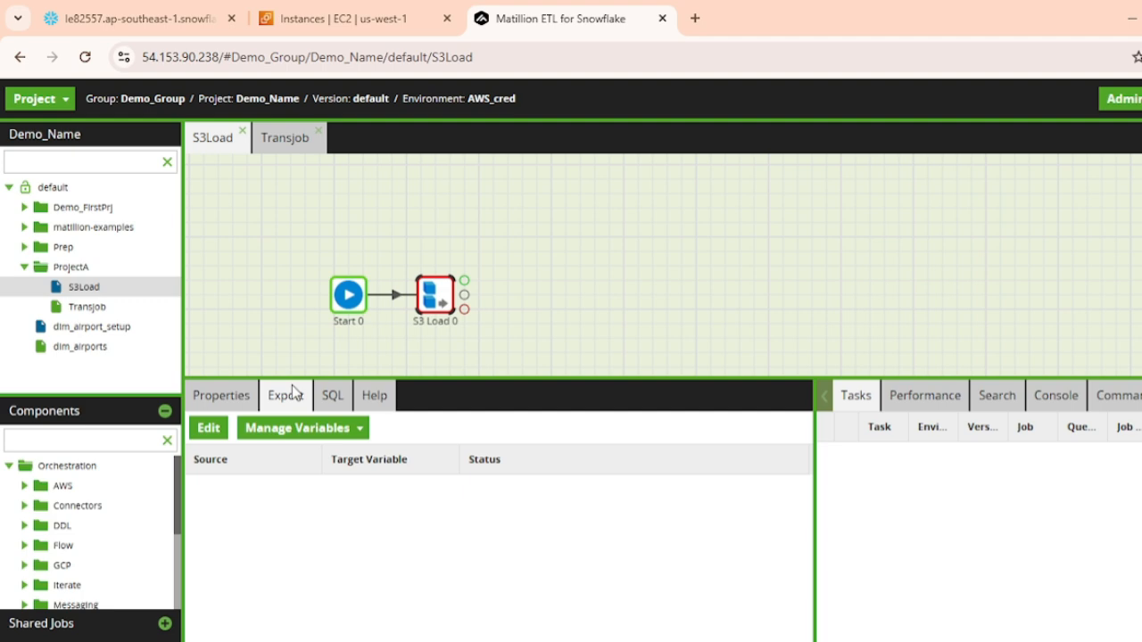
click(332, 399)
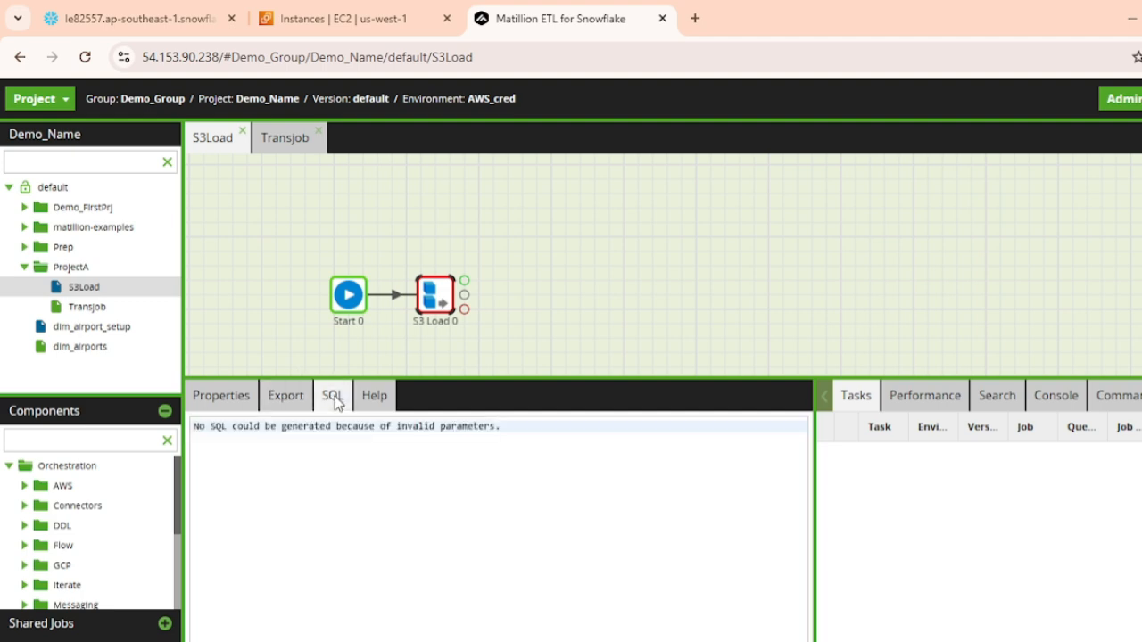
click(202, 406)
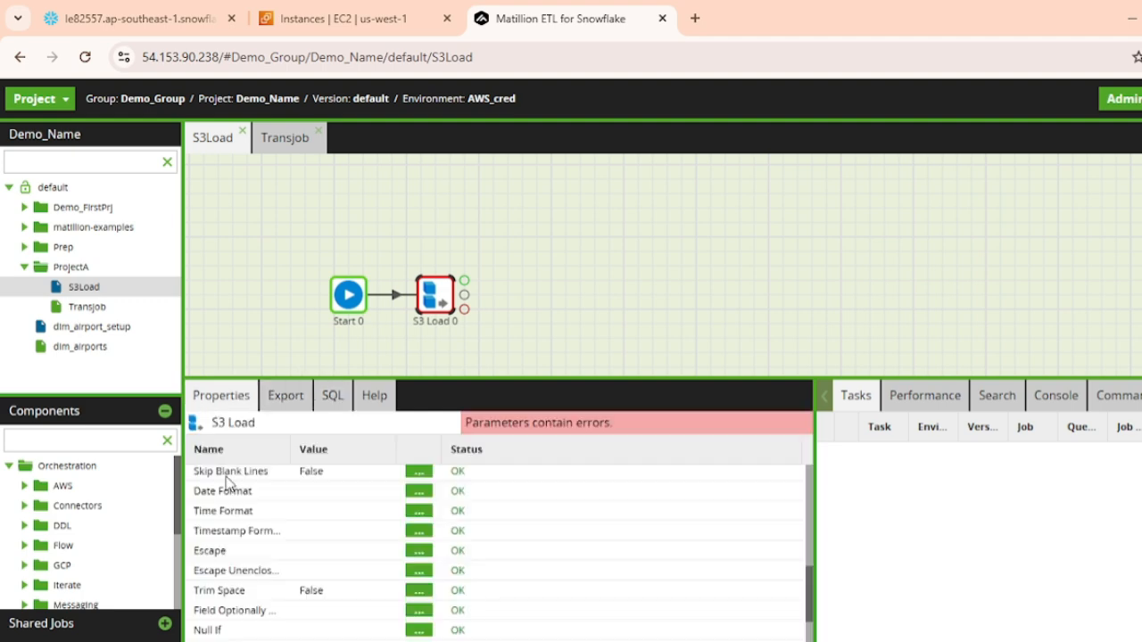
click(333, 402)
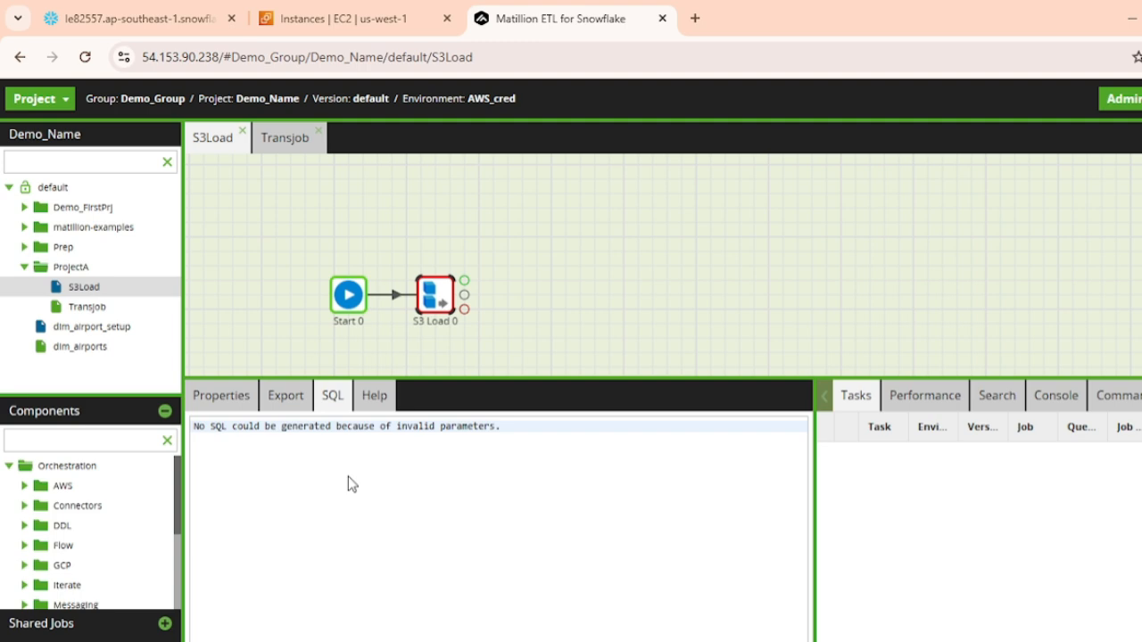
Read through the help documentation of the S3 Load component, down to its last property descriptions
click(376, 399)
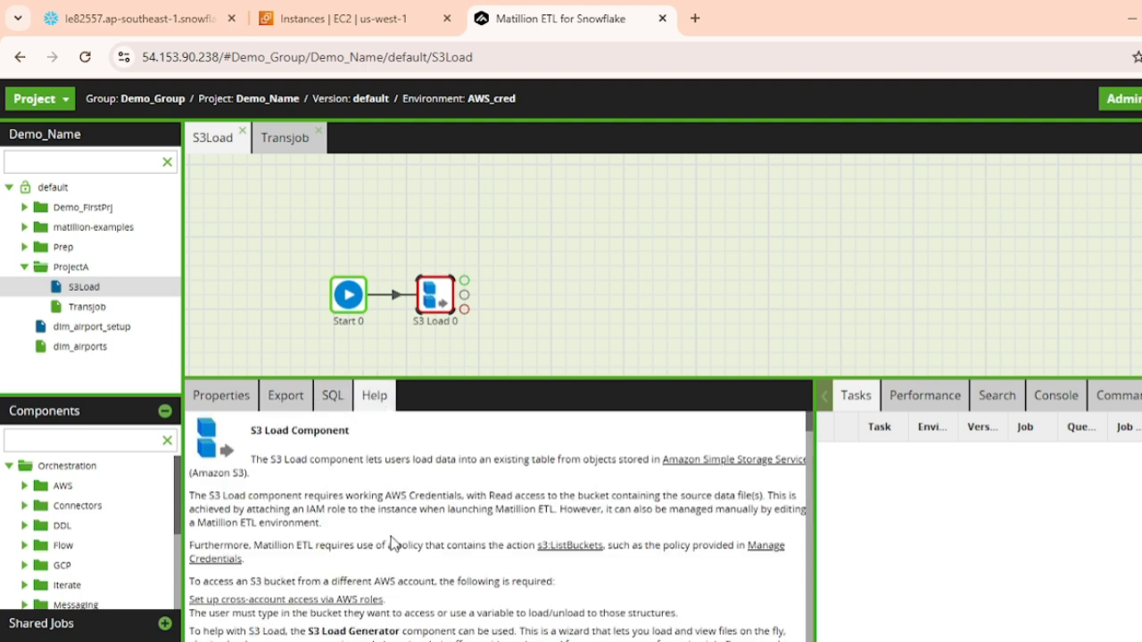
scroll(659, 553, down, 10)
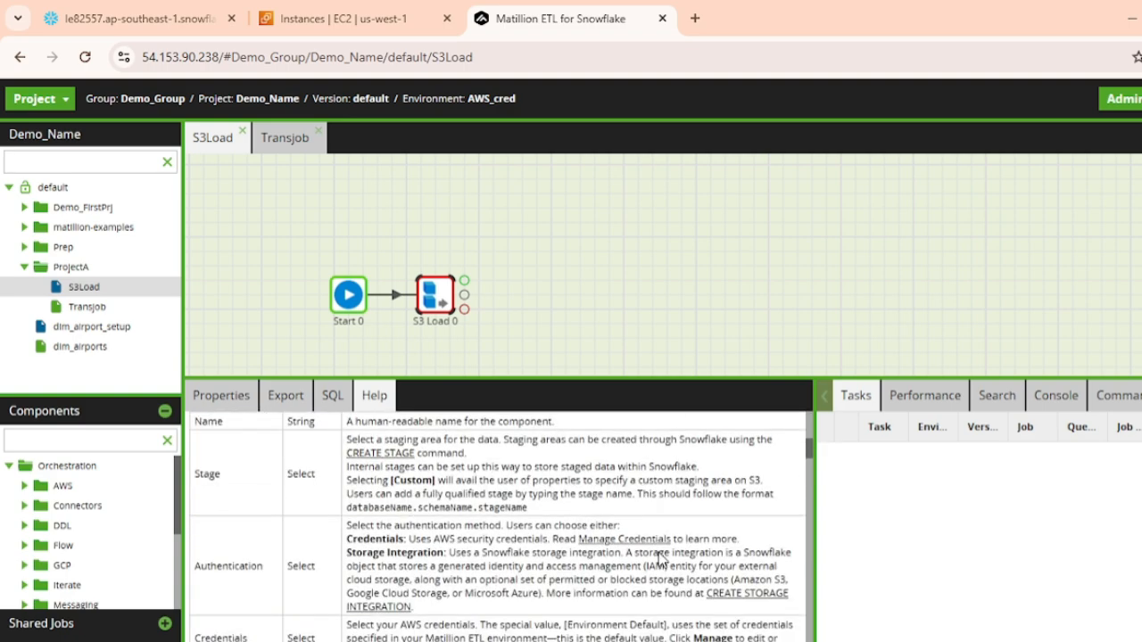
scroll(659, 553, down, 1)
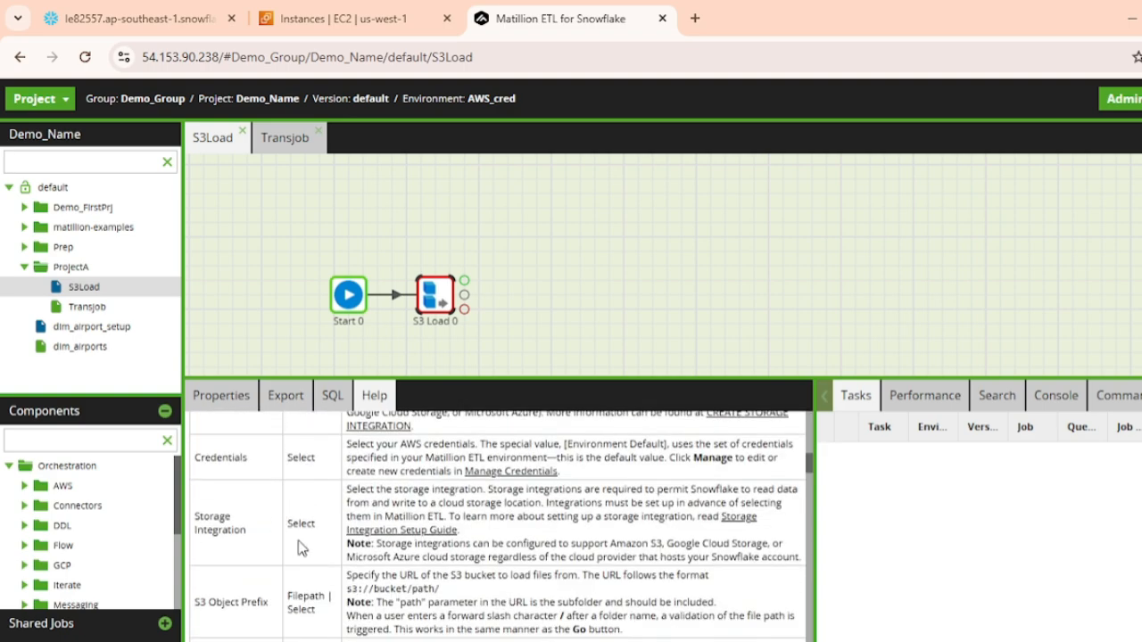
scroll(441, 544, down, 15)
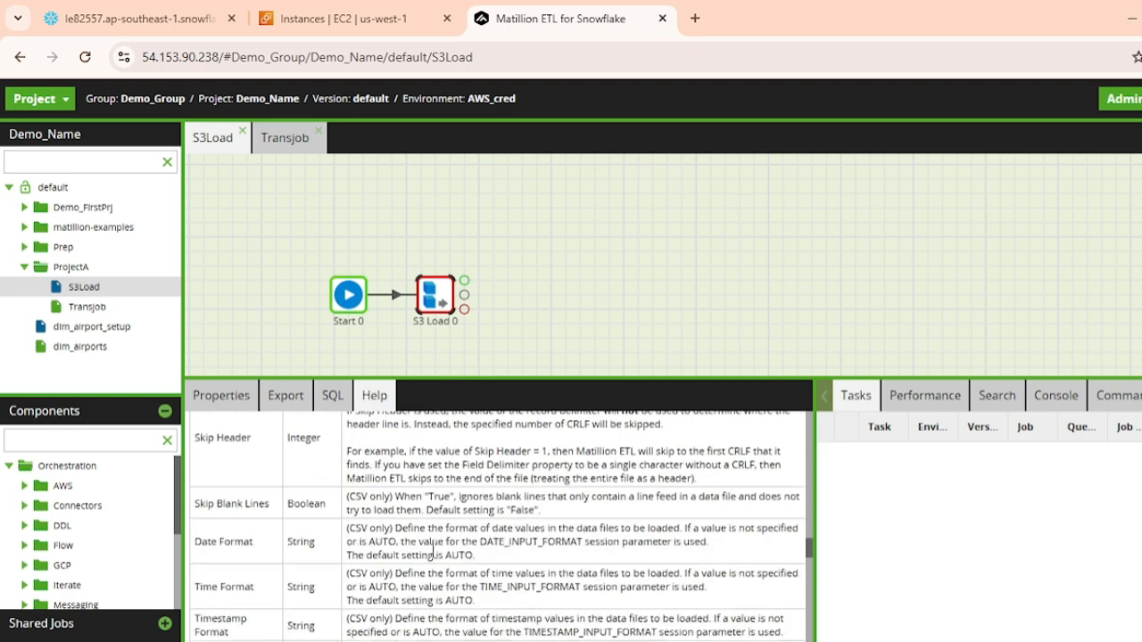
scroll(434, 554, down, 10)
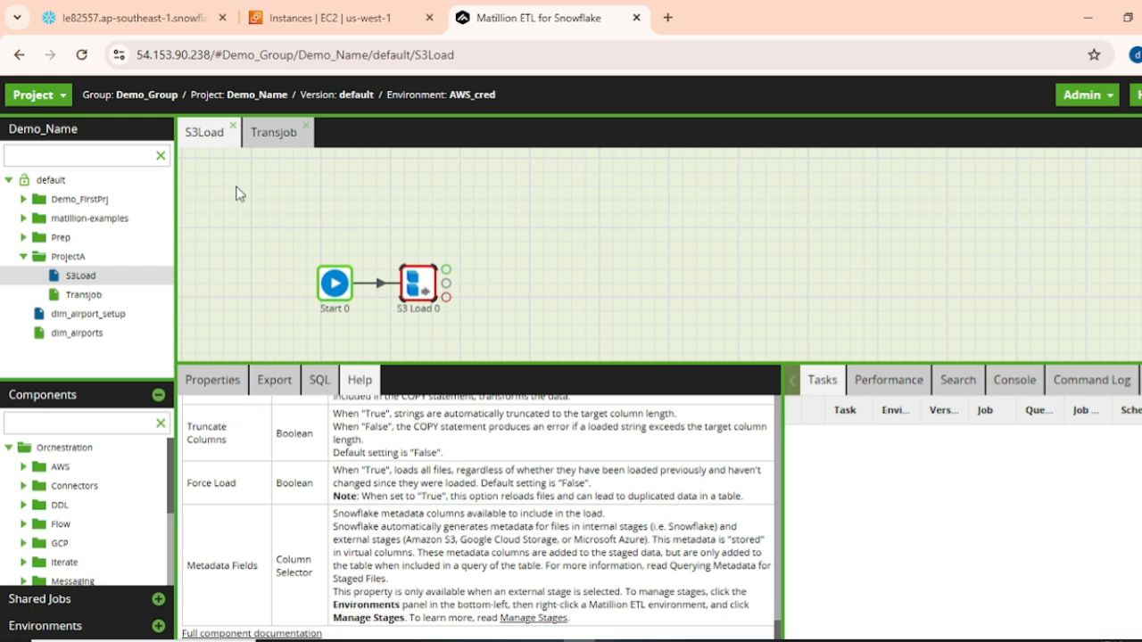
Place an Except component from the Join category on the Transjob canvas
click(272, 134)
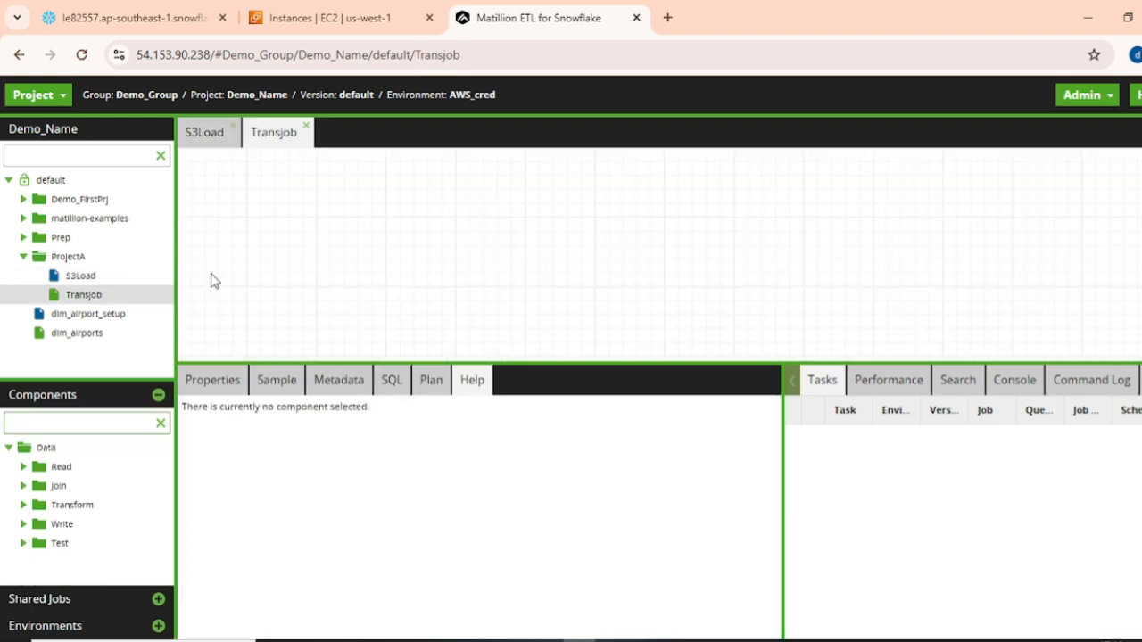
click(23, 485)
drag(77, 506, 482, 272)
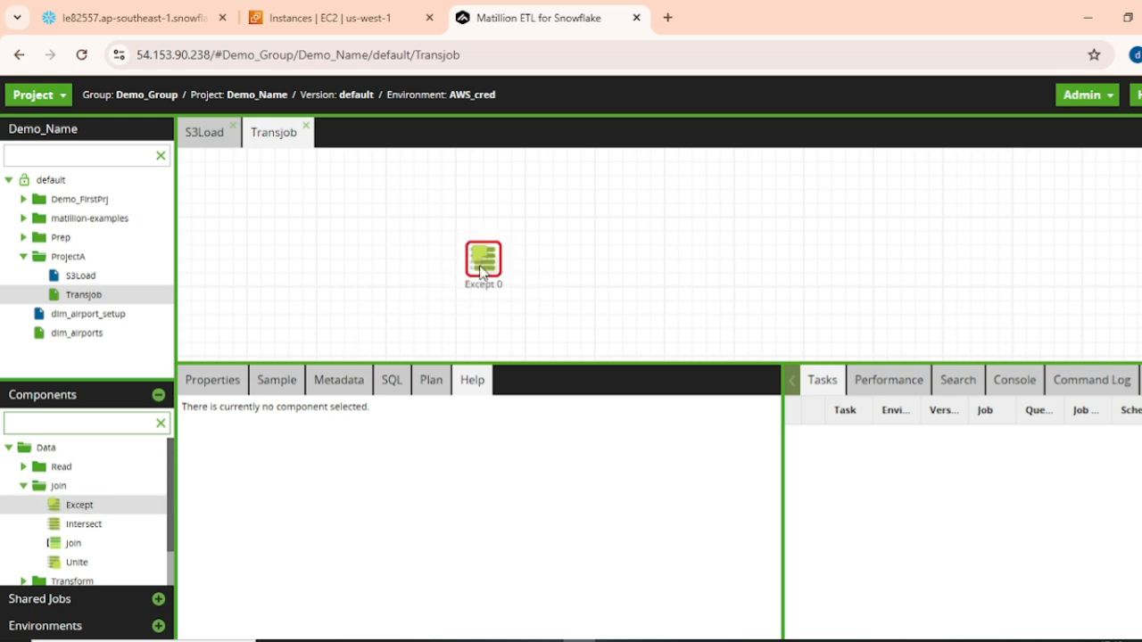
Examine the properties, data sample, metadata and help of the Except component
click(200, 382)
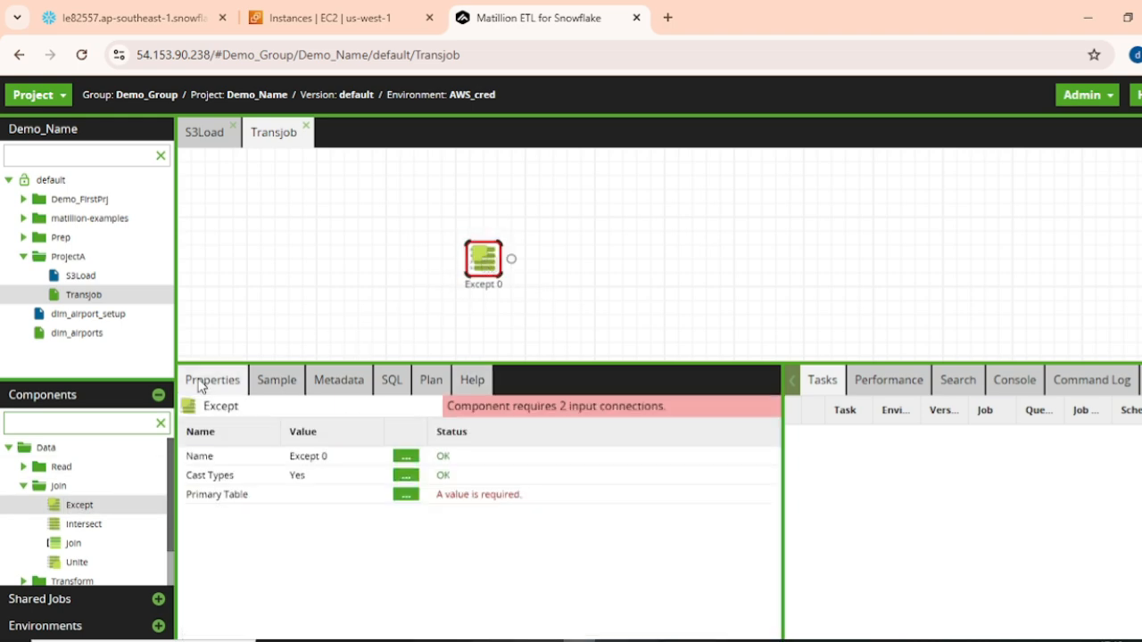
click(276, 382)
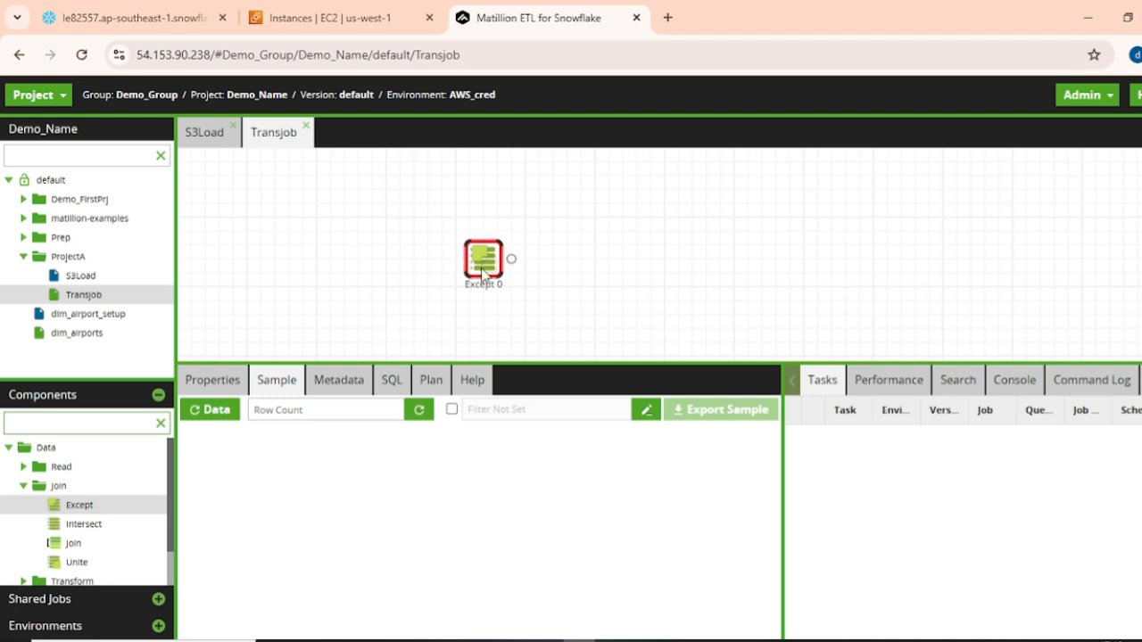
click(332, 391)
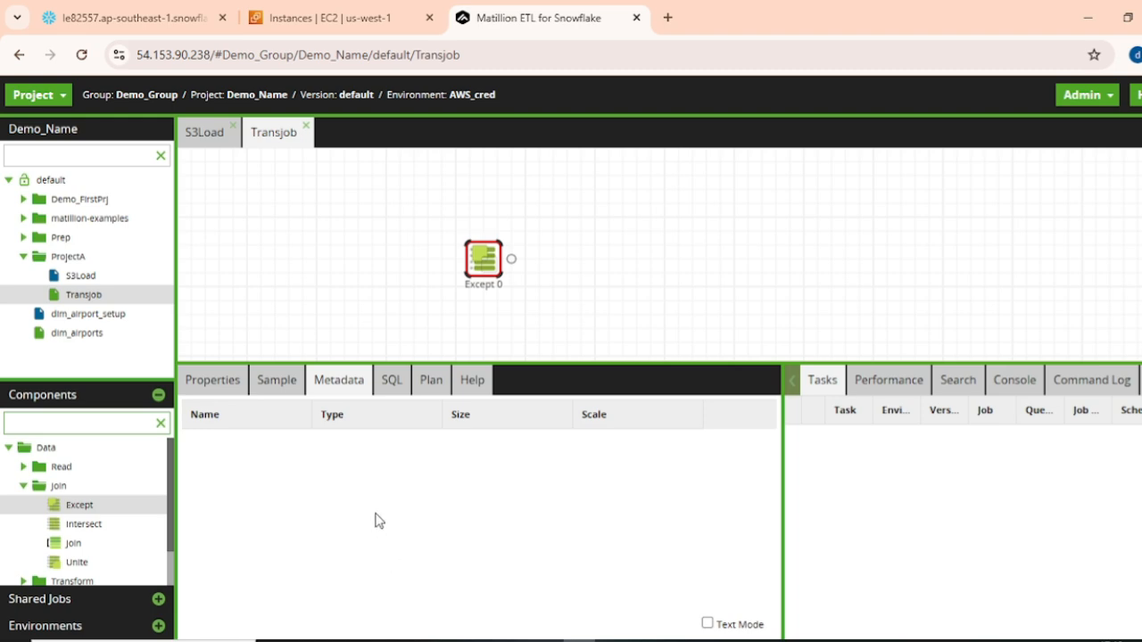
click(454, 385)
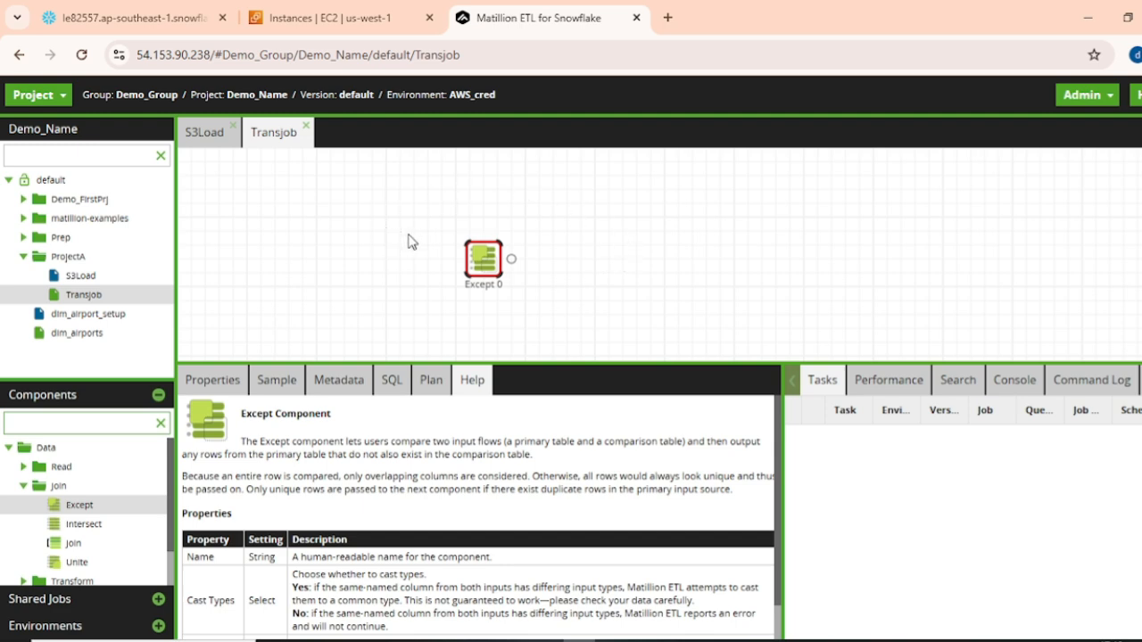
Return to the S3Load job and display the environments of the project
click(189, 133)
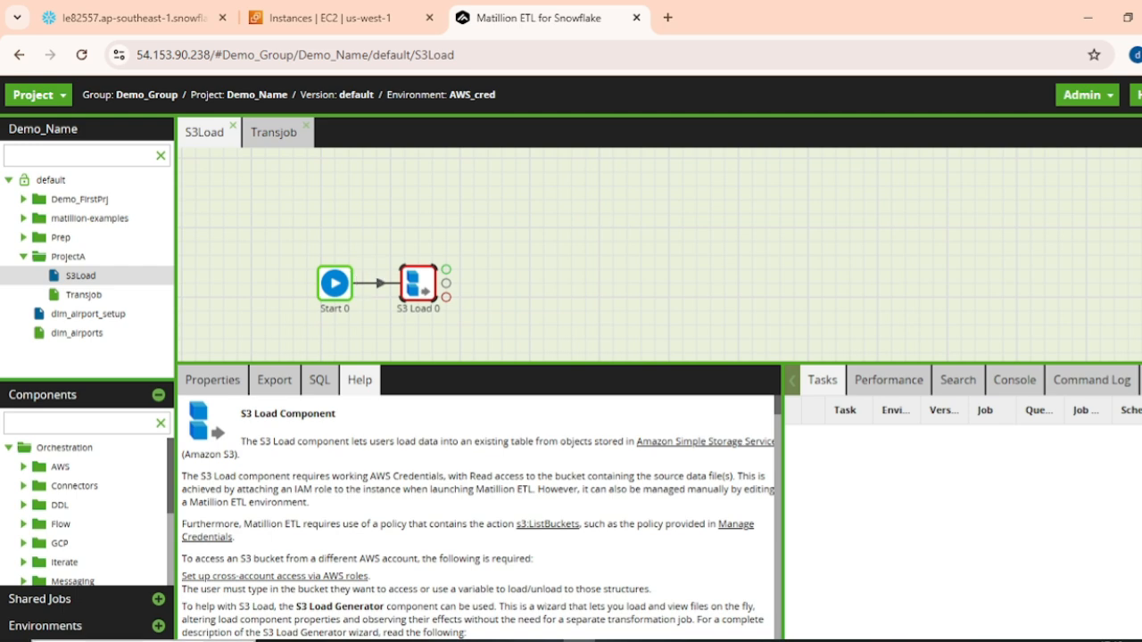
click(89, 626)
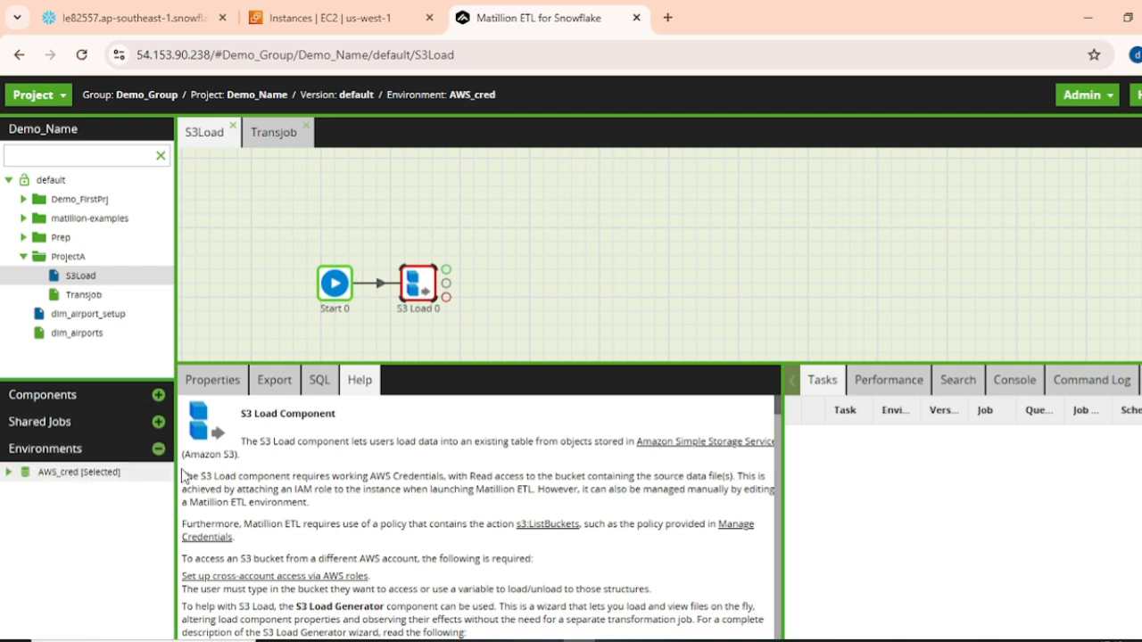